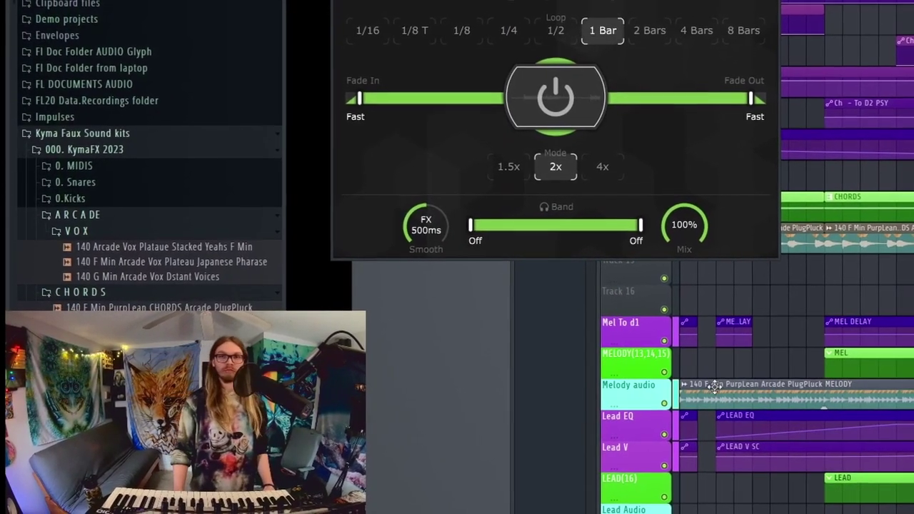
Make the first melody audio clip unique and open the miscellaneous settings of its channel.
{"action": "right_click", "coordinate": [689, 384]}
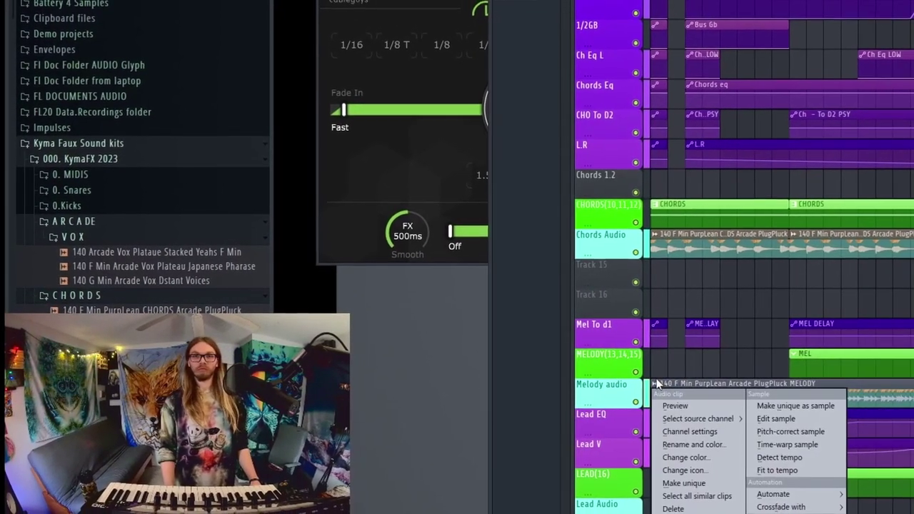
{"action": "left_click", "coordinate": [691, 484]}
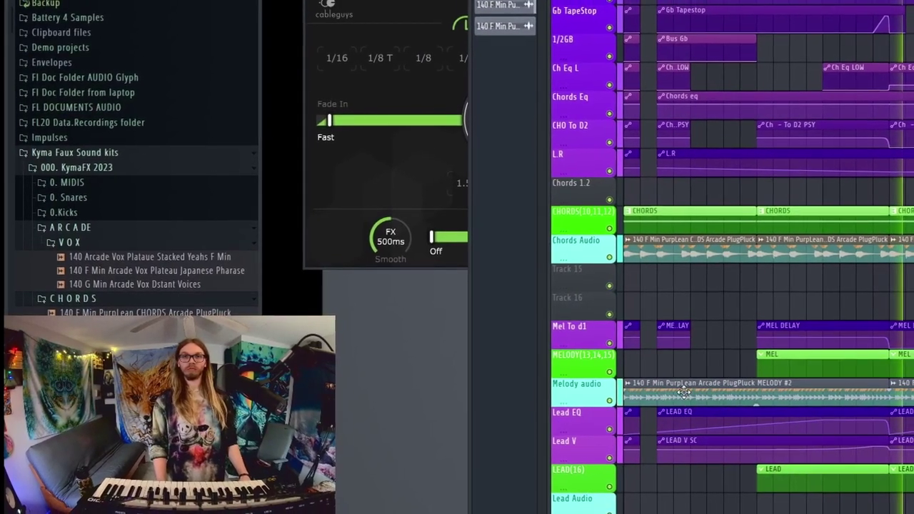
{"action": "double_click", "coordinate": [714, 391]}
{"action": "left_click", "coordinate": [155, 70]}
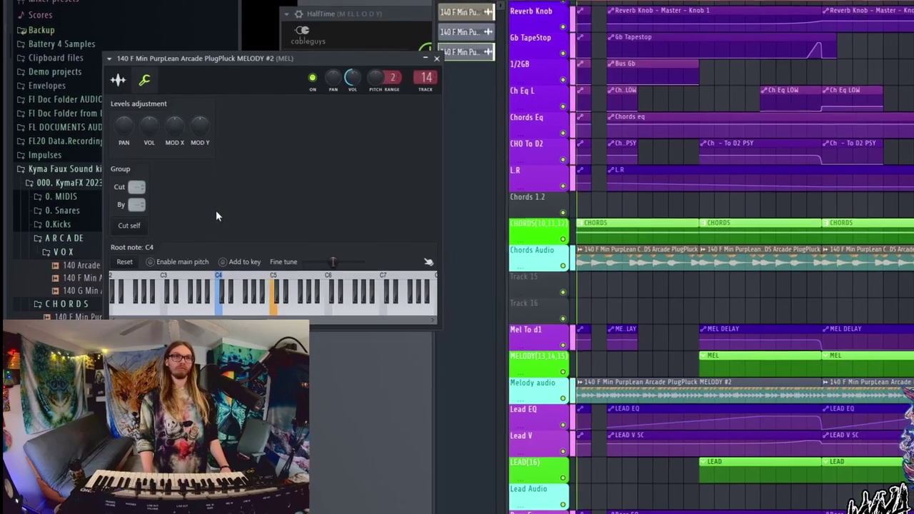
{"action": "key", "text": "Escape"}
Set the melody's HalfTime loop length to 1/2 and audition the result.
{"action": "left_click_drag", "start_coordinate": [362, 44], "coordinate": [162, 20]}
{"action": "left_click", "coordinate": [224, 59]}
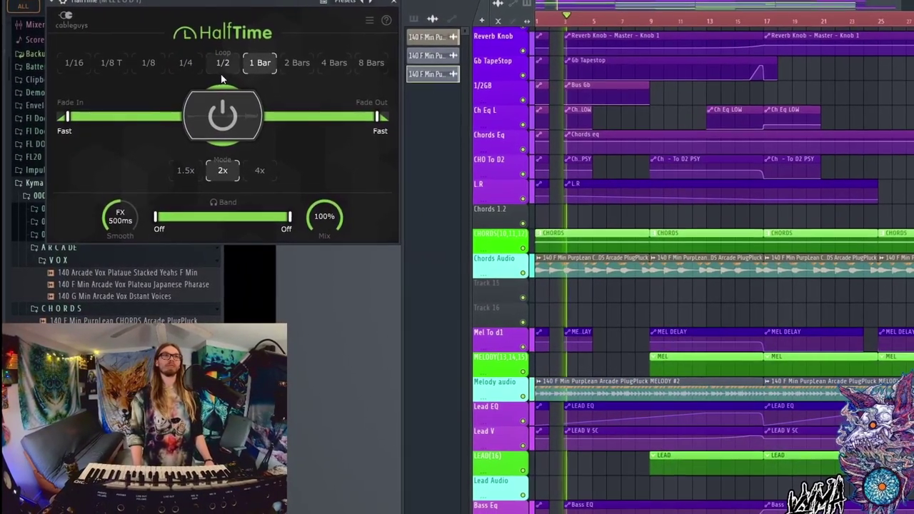
{"action": "key", "text": "space"}
{"action": "key", "text": "space"}
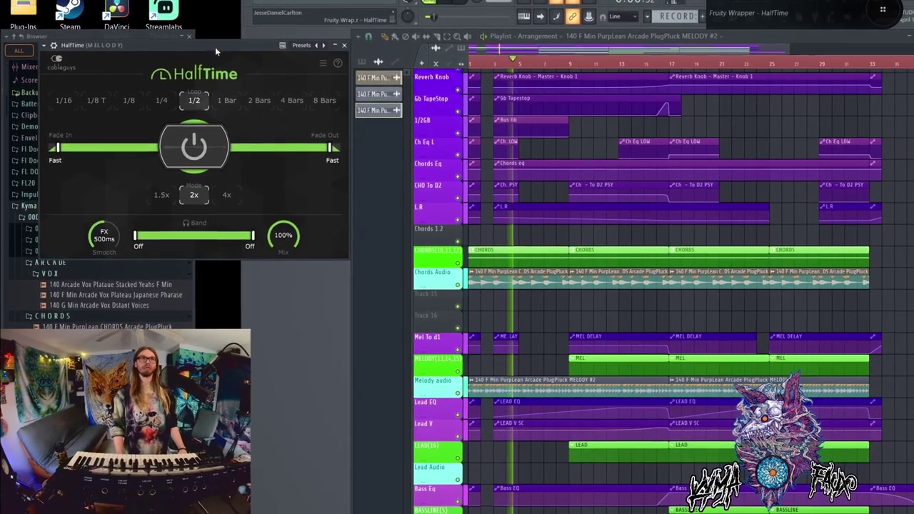
{"action": "key", "text": "Escape"}
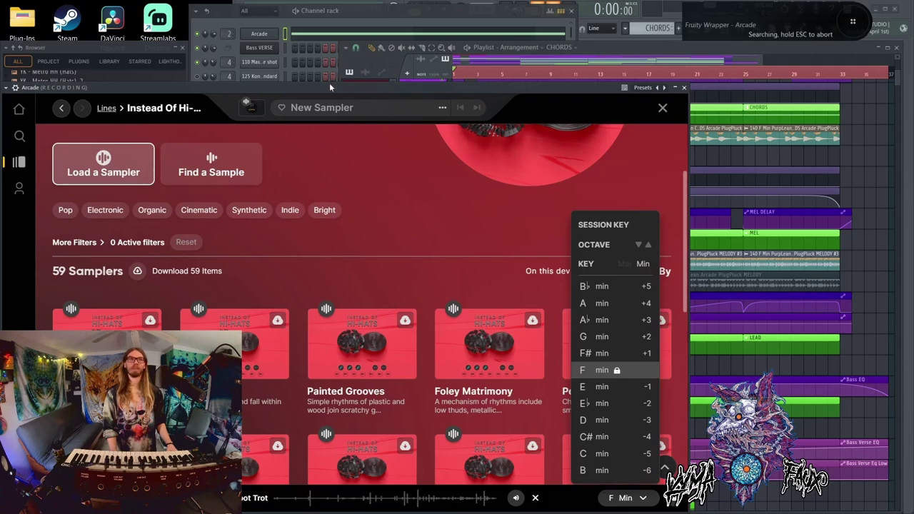
Preview the Painted Grooves and Foley Matrimony samplers from the Instead Of Hi-Hats line in Arcade.
{"action": "left_click", "coordinate": [326, 344]}
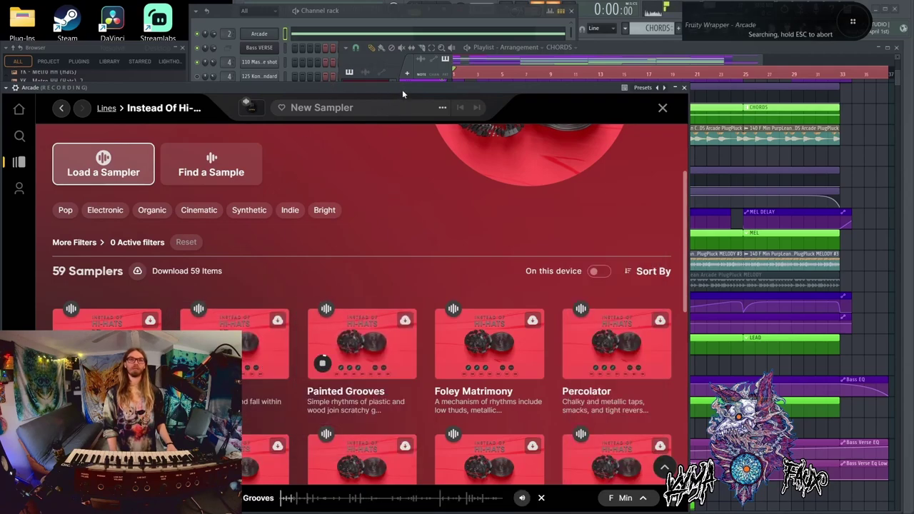
{"action": "mouse_move", "coordinate": [416, 340]}
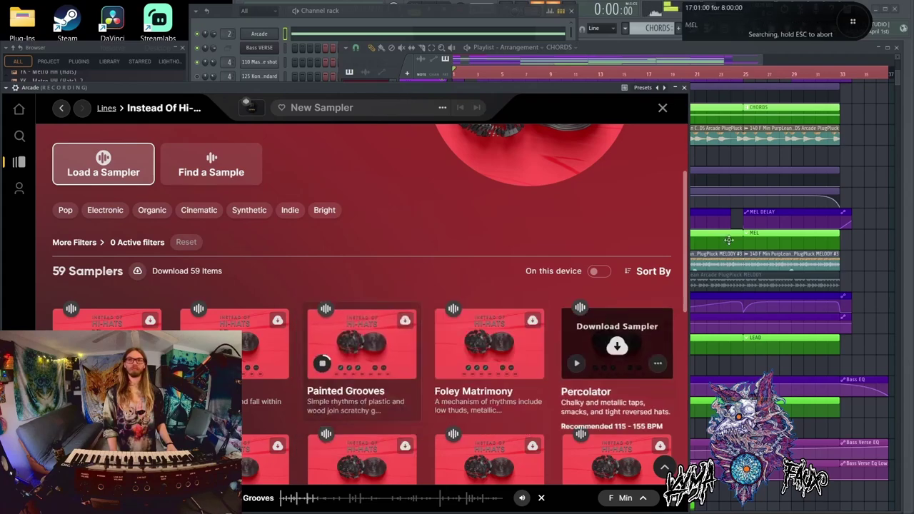
{"action": "left_click", "coordinate": [713, 160]}
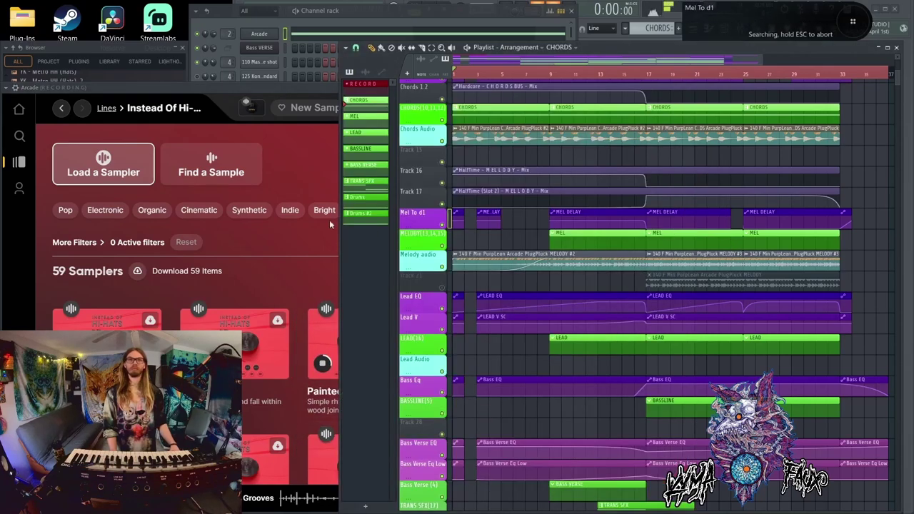
{"action": "left_click", "coordinate": [307, 100]}
{"action": "mouse_move", "coordinate": [447, 366]}
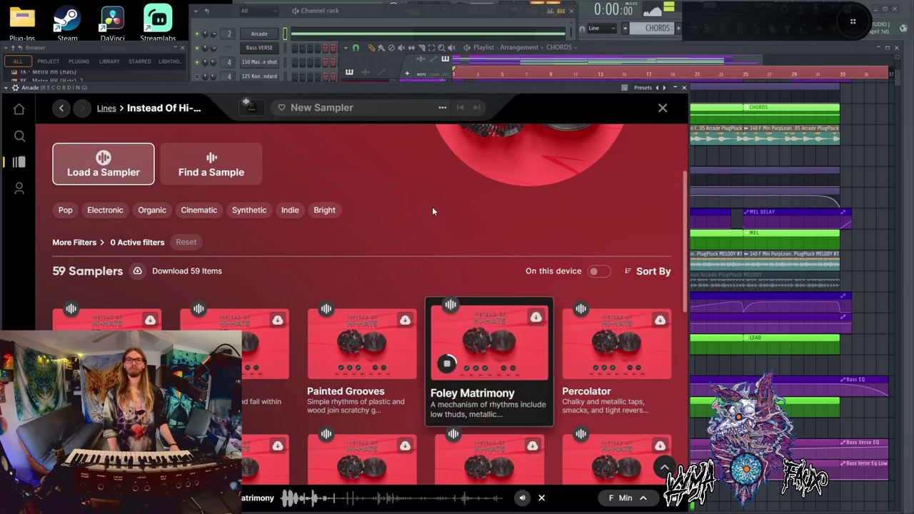
{"action": "mouse_move", "coordinate": [370, 88]}
{"action": "left_mouse_down"}
{"action": "mouse_move", "coordinate": [370, 54]}
{"action": "mouse_move", "coordinate": [371, 89]}
{"action": "left_mouse_up"}
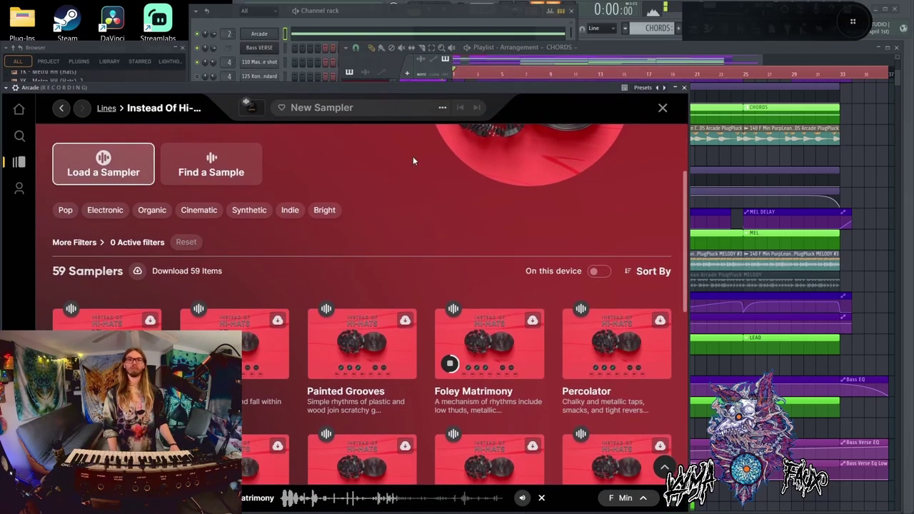
{"action": "mouse_move", "coordinate": [475, 404]}
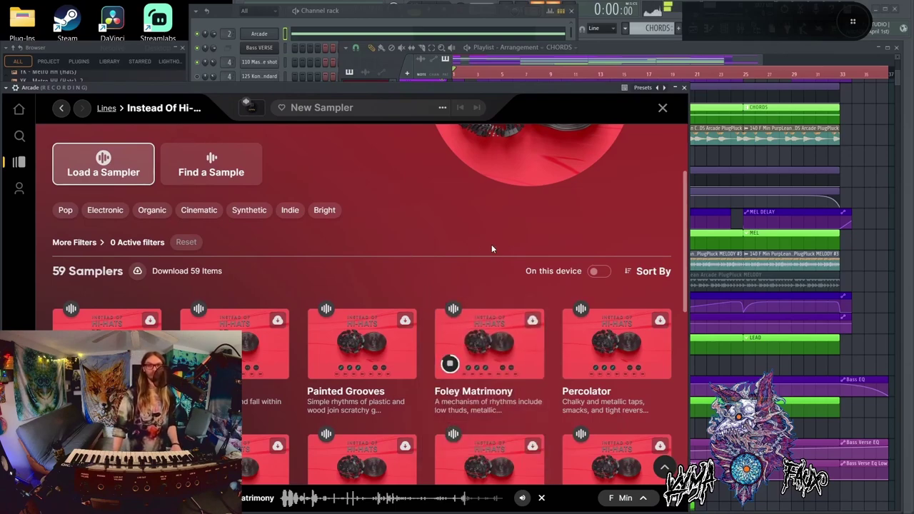
{"action": "mouse_move", "coordinate": [542, 323]}
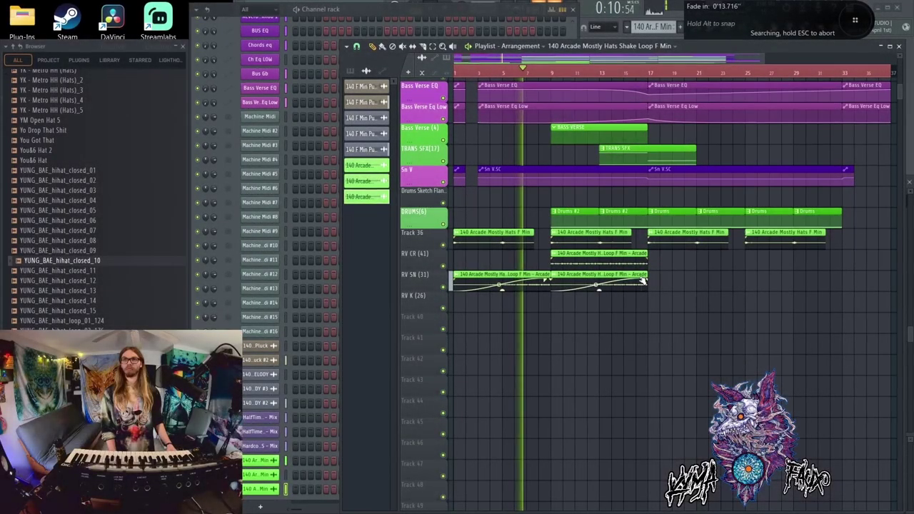
Fade the second Shake Loop clip, and add a faded-in Sticks Loop clip running from bar 5 to bar 9 on the RV CR track.
{"action": "left_click_drag", "start_coordinate": [643, 281], "coordinate": [575, 275]}
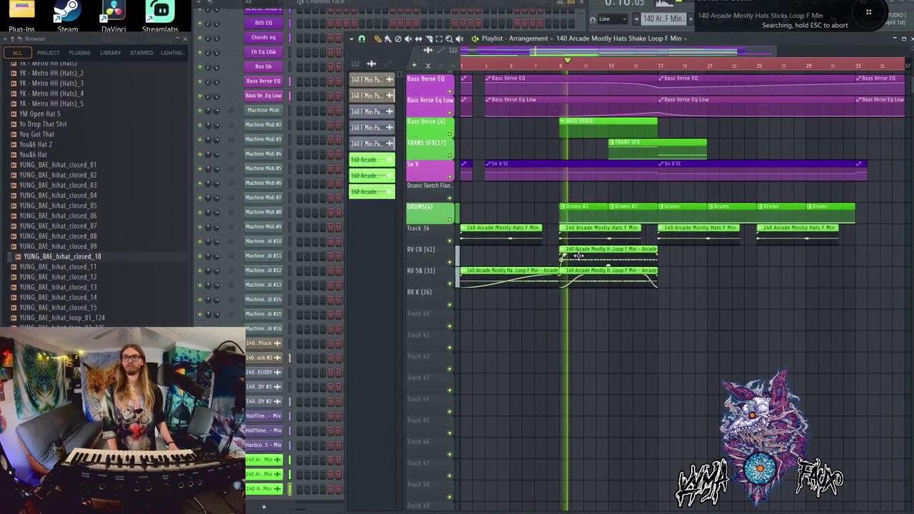
{"action": "left_click", "coordinate": [490, 256]}
{"action": "left_click", "coordinate": [471, 249]}
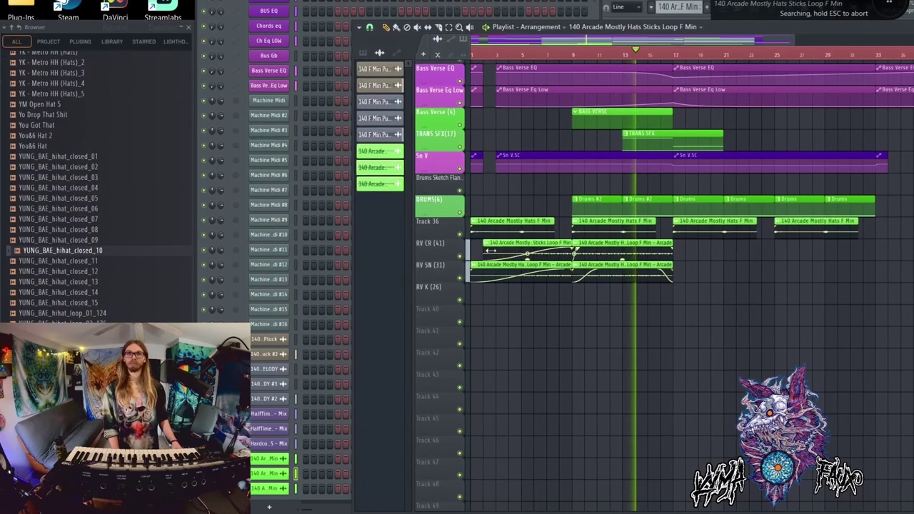
{"action": "left_click_drag", "start_coordinate": [511, 244], "coordinate": [519, 244]}
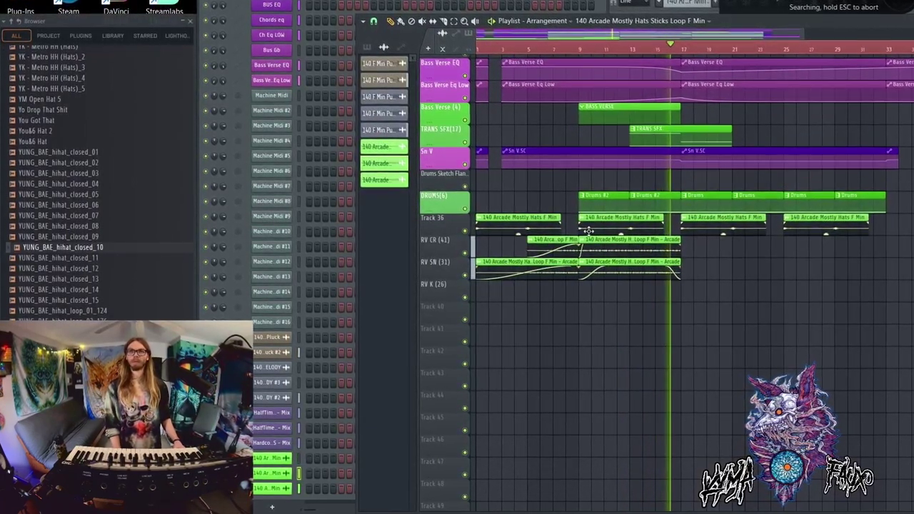
{"action": "key", "text": "space"}
Open the channel settings of the Mostly Hats, Sticks Loop and Shake Loop audio clips together with the mixer.
{"action": "left_click", "coordinate": [378, 143]}
{"action": "left_click", "coordinate": [379, 160]}
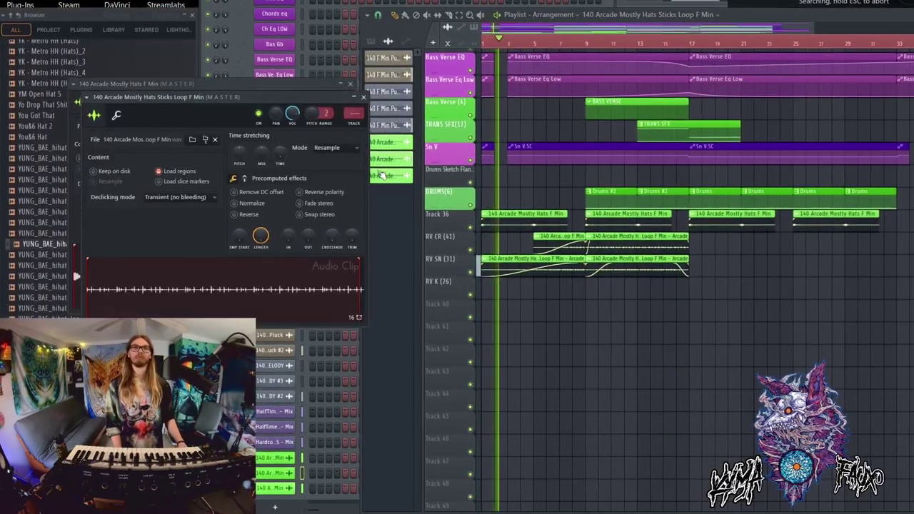
{"action": "left_click", "coordinate": [377, 177]}
{"action": "left_click", "coordinate": [343, 160]}
{"action": "left_click", "coordinate": [347, 191]}
{"action": "key", "text": "F9"}
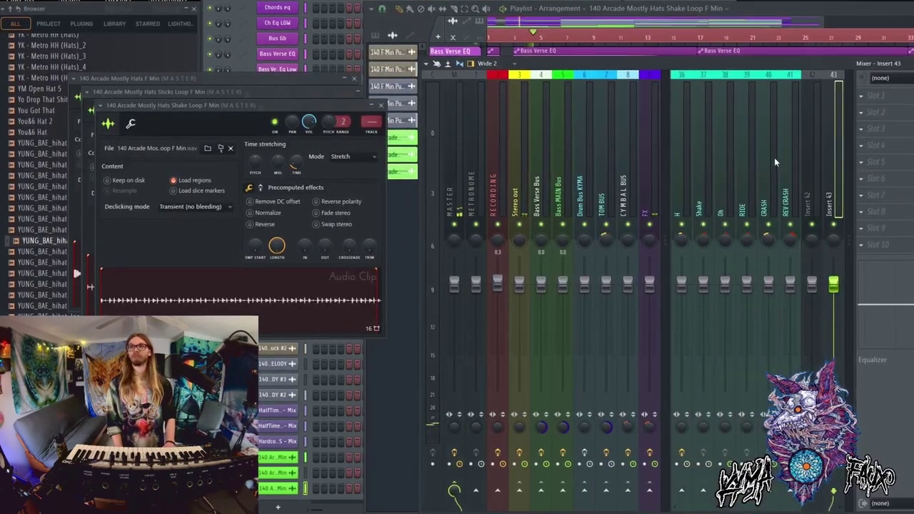
Assign the Sticks Loop clip to mixer track 37 and the Shake Loop clip to mixer track 38.
{"action": "left_click", "coordinate": [711, 170]}
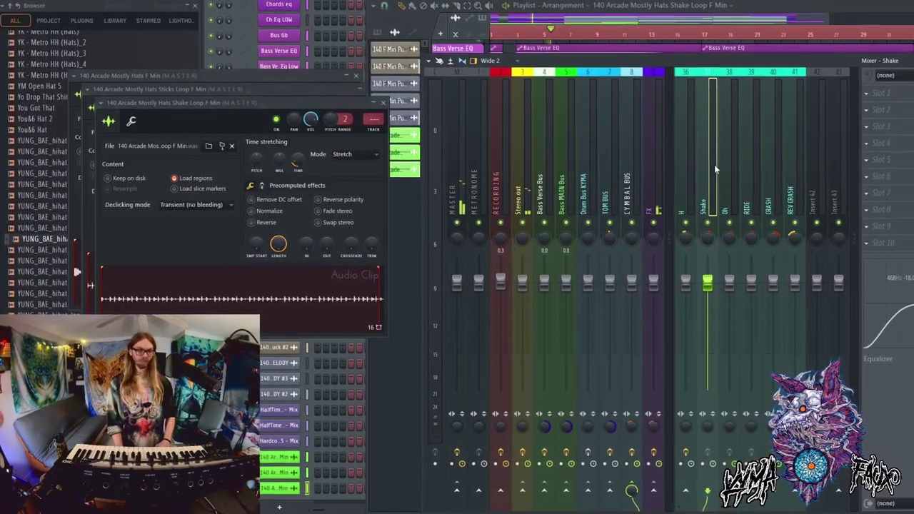
{"action": "left_click", "coordinate": [383, 102]}
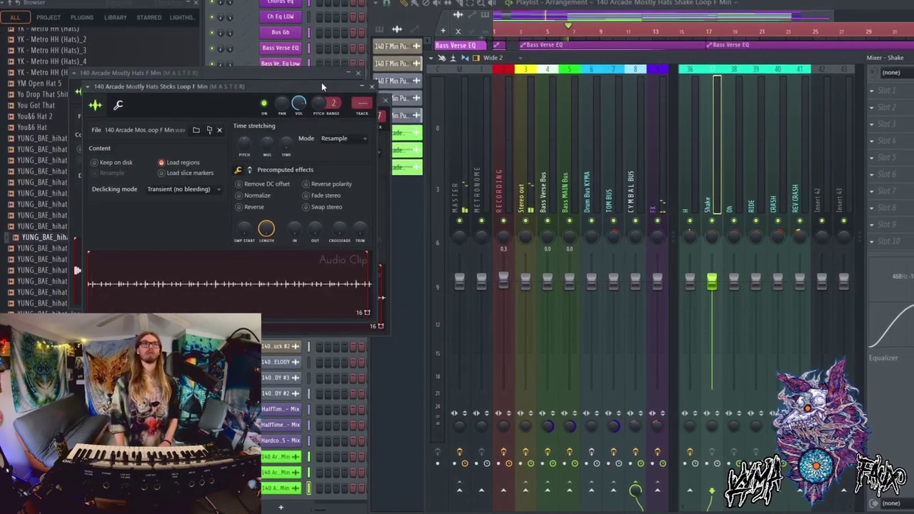
{"action": "left_click", "coordinate": [744, 184]}
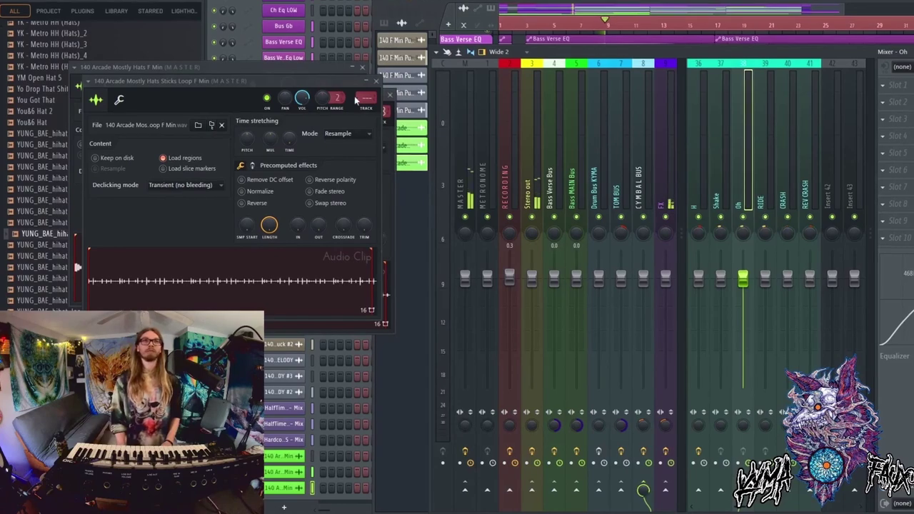
{"action": "scroll", "coordinate": [366, 95], "scroll_direction": "up", "scroll_amount": 9}
{"action": "scroll", "coordinate": [370, 94], "scroll_direction": "up", "scroll_amount": 20}
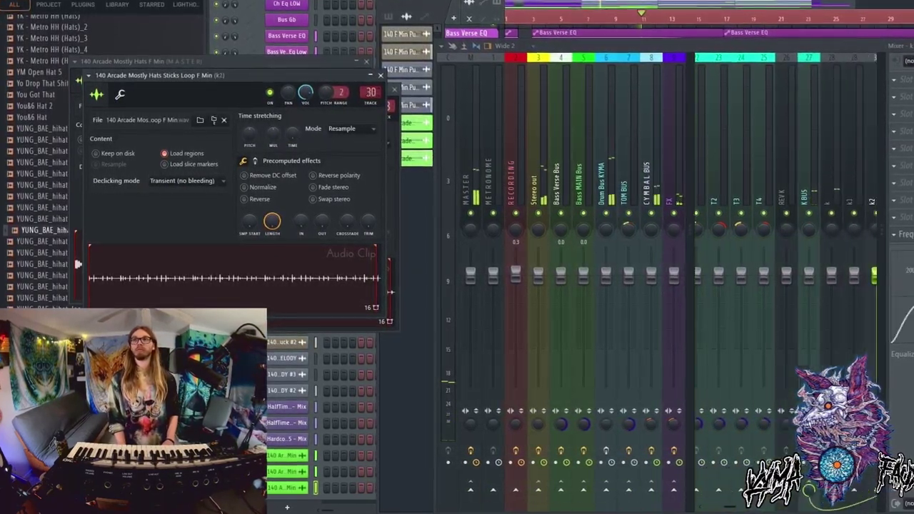
{"action": "scroll", "coordinate": [367, 92], "scroll_direction": "up", "scroll_amount": 2}
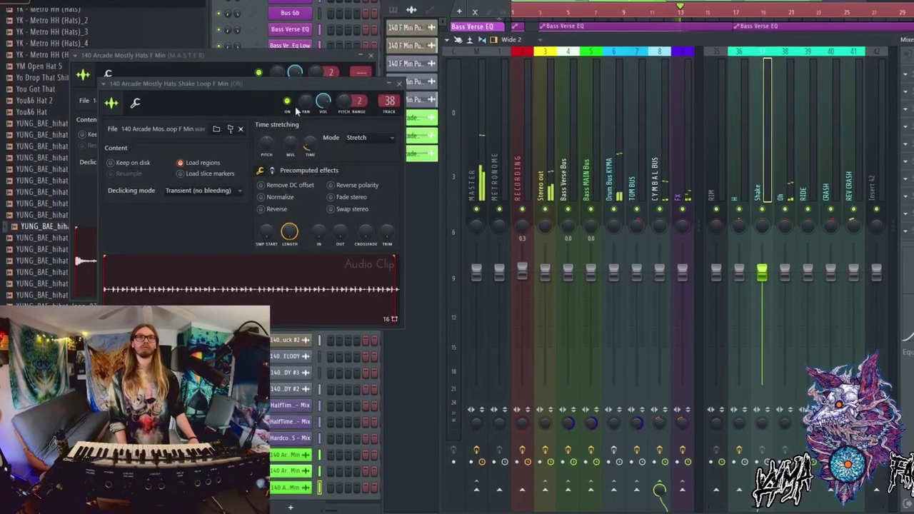
{"action": "left_click", "coordinate": [399, 83]}
Assign the Mostly Hats clip to mixer track 42 and route that track only to the CYMBAL BUS.
{"action": "left_click", "coordinate": [354, 108]}
{"action": "left_click", "coordinate": [354, 109]}
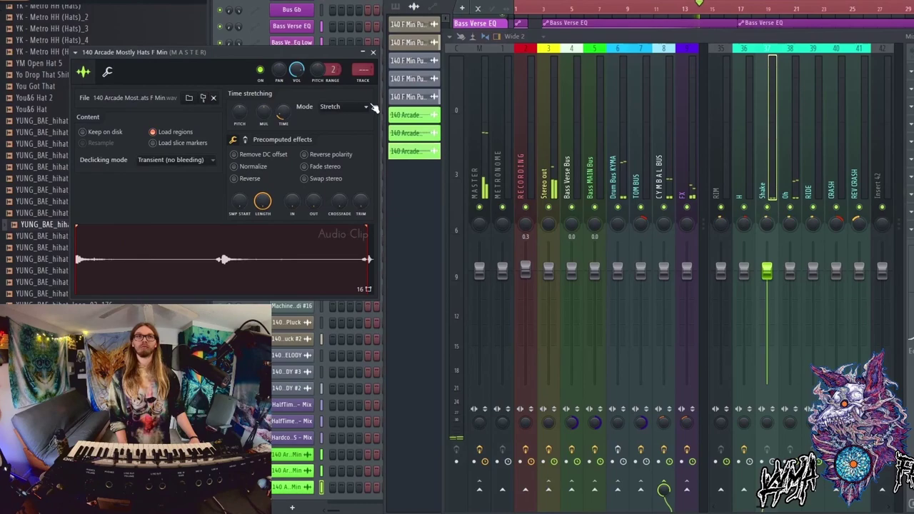
{"action": "scroll", "coordinate": [364, 69], "scroll_direction": "up", "scroll_amount": 20}
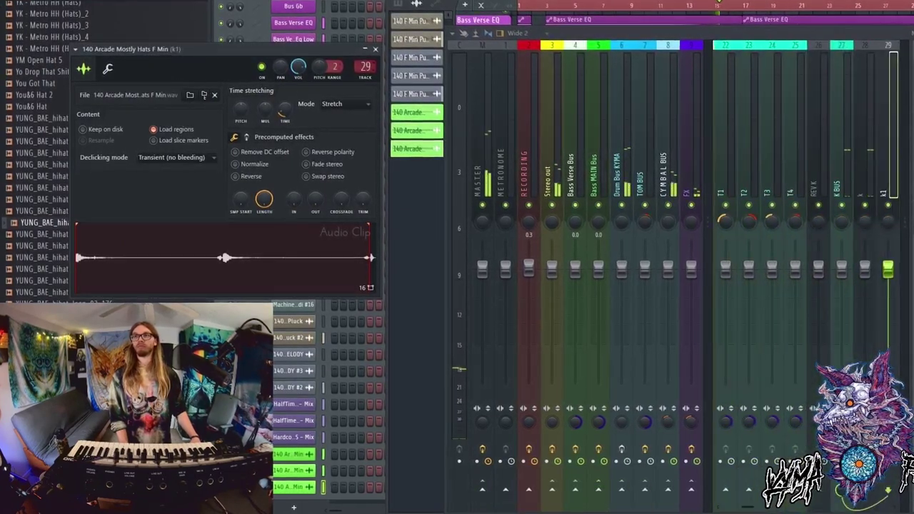
{"action": "scroll", "coordinate": [366, 67], "scroll_direction": "up", "scroll_amount": 5}
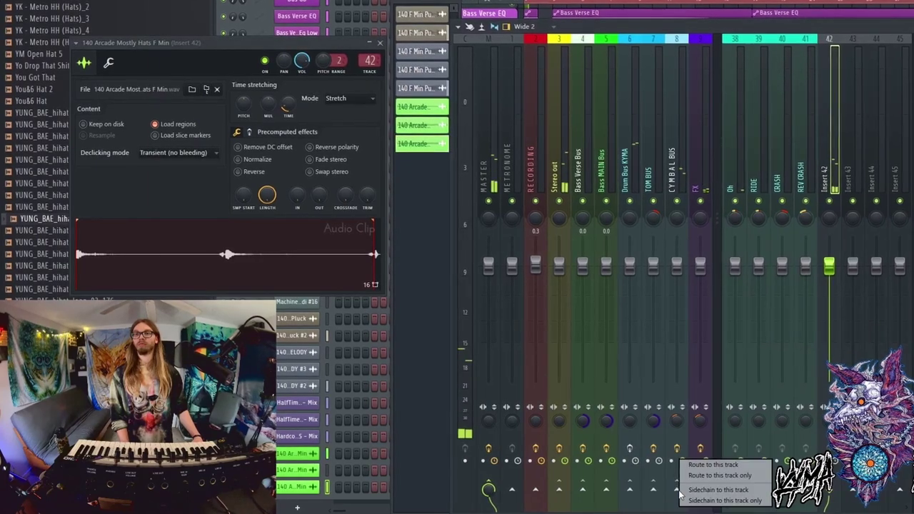
{"action": "left_click", "coordinate": [720, 475]}
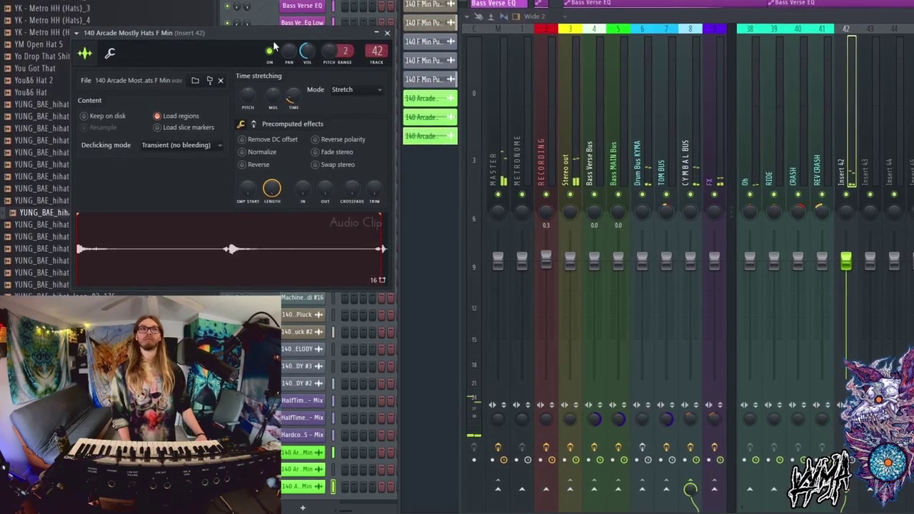
{"action": "left_click", "coordinate": [387, 33]}
Check the Shake mixer track and reassign the Sticks Loop clip to mixer track 36.
{"action": "scroll", "coordinate": [842, 150], "scroll_direction": "up", "scroll_amount": 7}
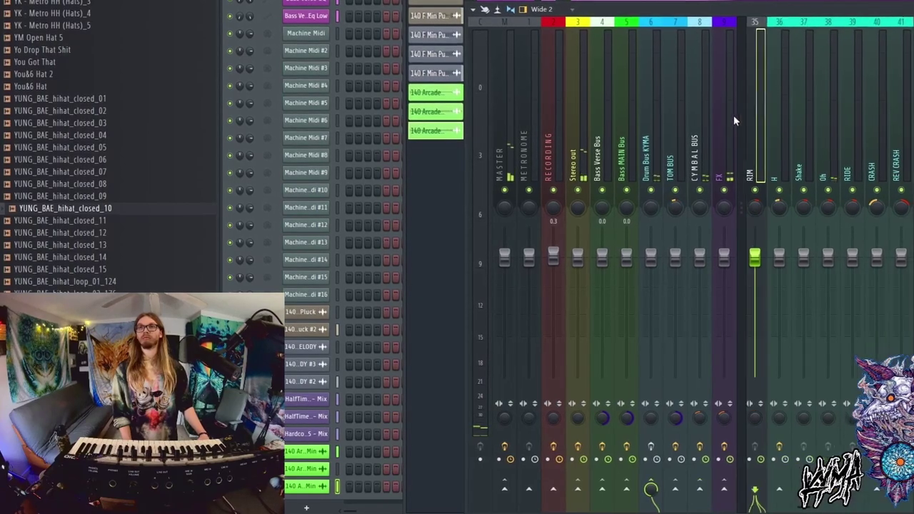
{"action": "left_click", "coordinate": [808, 107]}
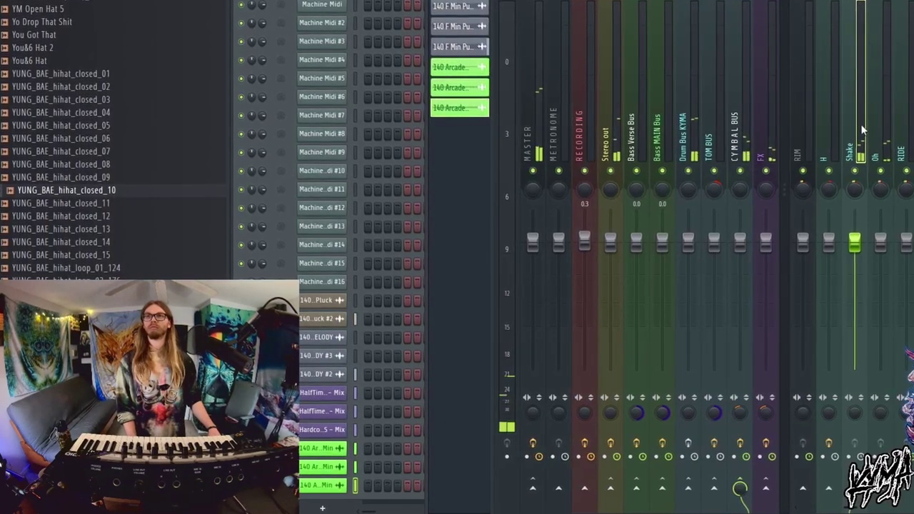
{"action": "key", "text": "F5"}
{"action": "double_click", "coordinate": [766, 190]}
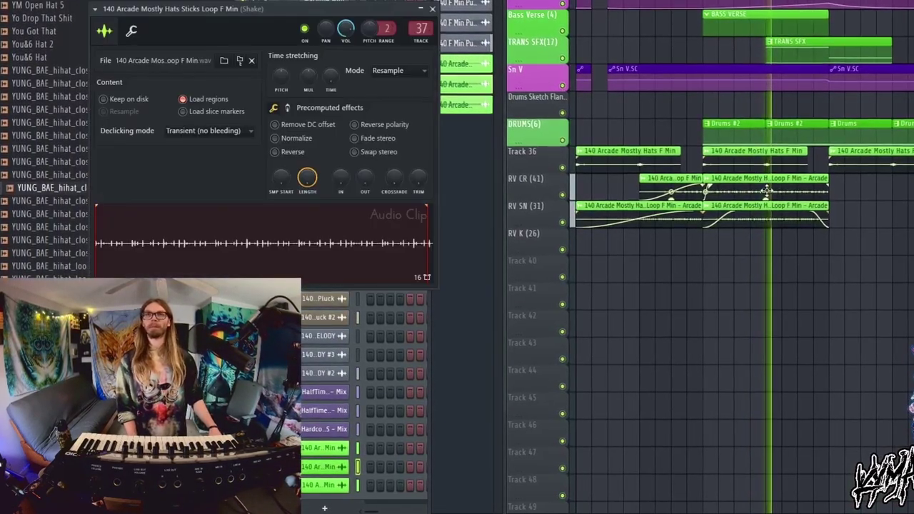
{"action": "scroll", "coordinate": [421, 28], "scroll_direction": "down", "scroll_amount": 1}
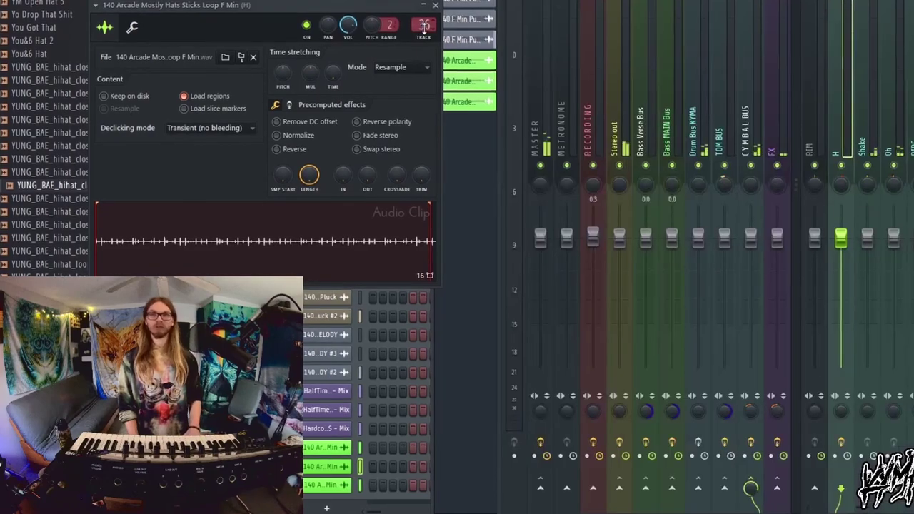
{"action": "key", "text": "F5"}
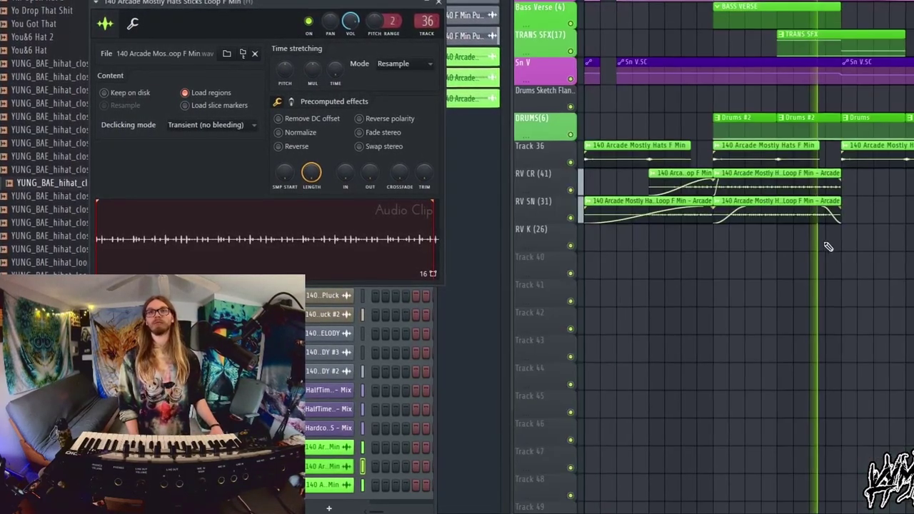
Reassign the Shake Loop clip to mixer track 37 and close its channel settings.
{"action": "double_click", "coordinate": [785, 203]}
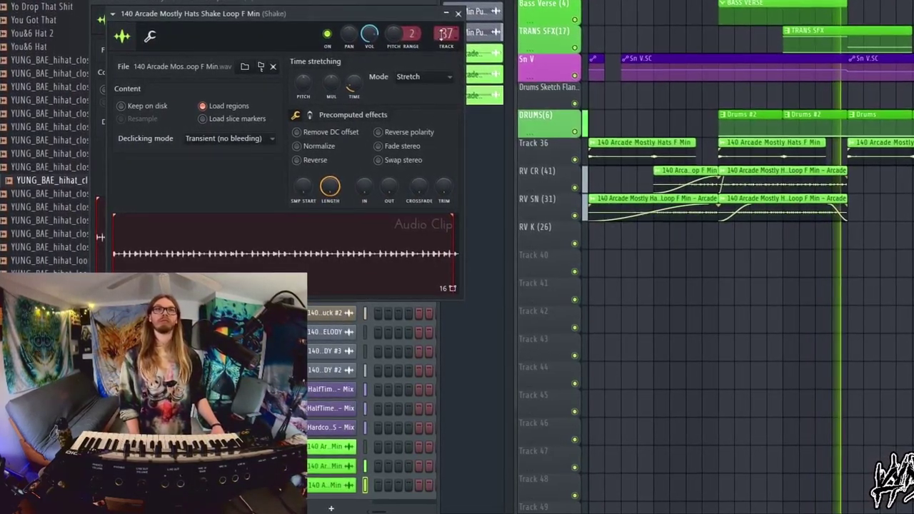
{"action": "left_click", "coordinate": [458, 13]}
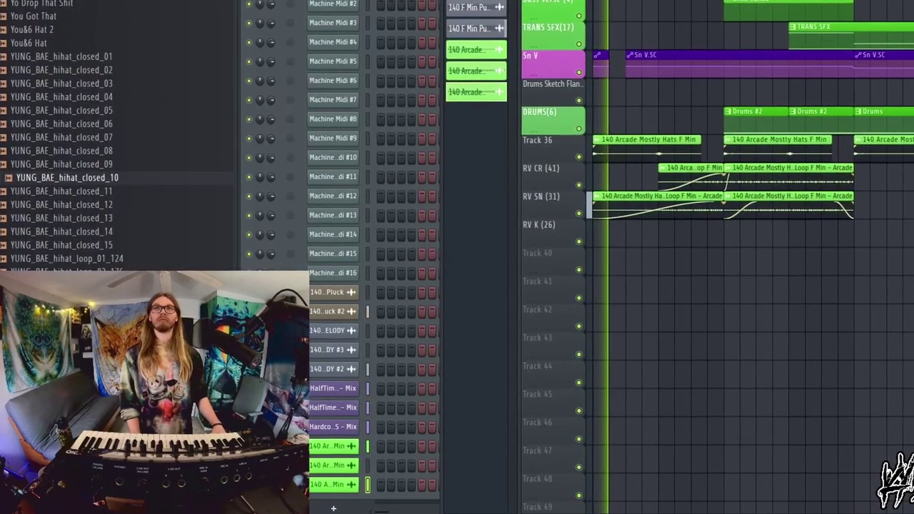
{"action": "left_click", "coordinate": [731, 5]}
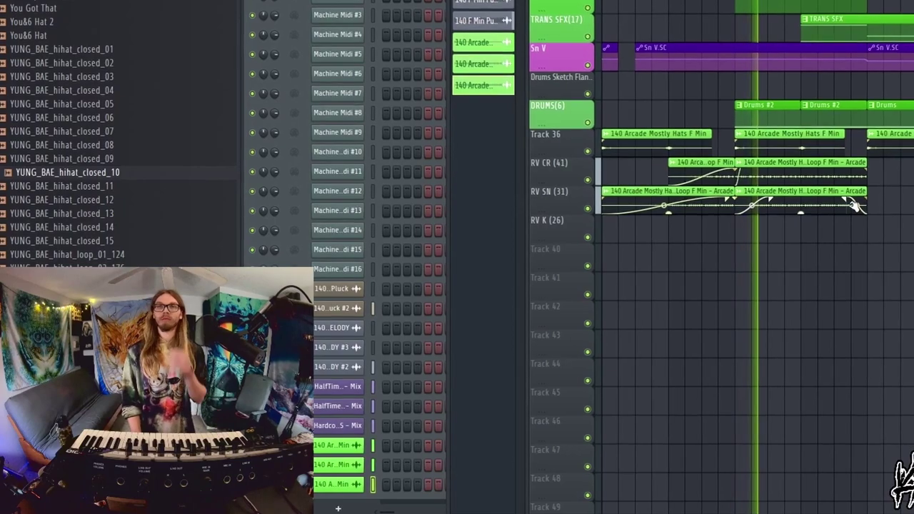
Move the K L channel's kick notes to the K2 channel in the Drums #2 pattern.
{"action": "left_click", "coordinate": [788, 109]}
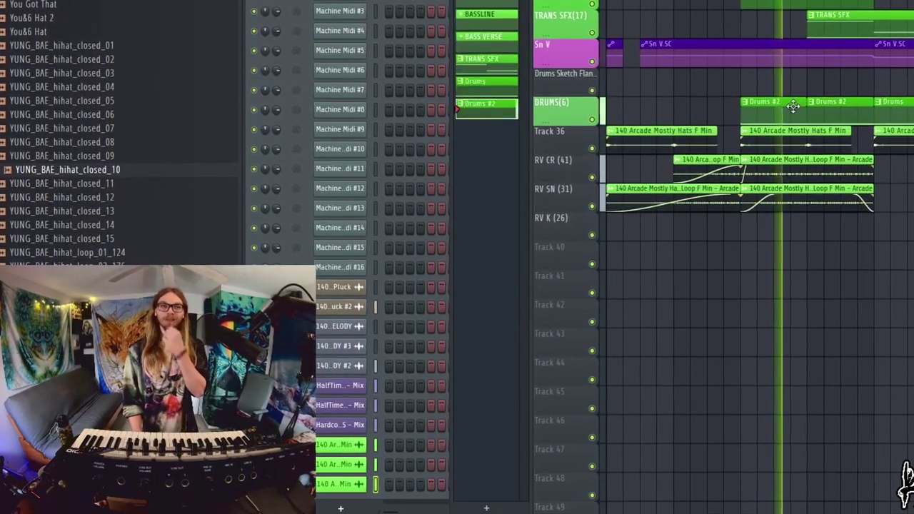
{"action": "scroll", "coordinate": [385, 165], "scroll_direction": "up", "scroll_amount": 4}
{"action": "scroll", "coordinate": [384, 161], "scroll_direction": "up", "scroll_amount": 10}
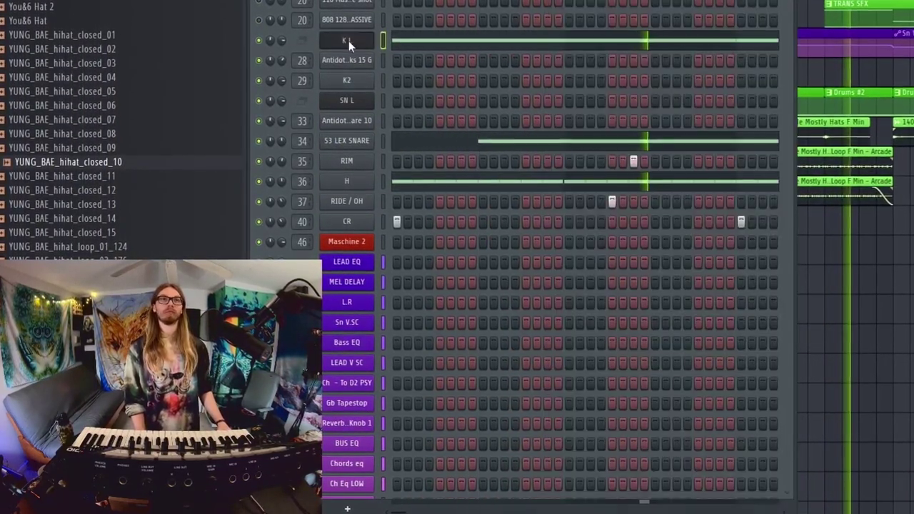
{"action": "right_click", "coordinate": [346, 45]}
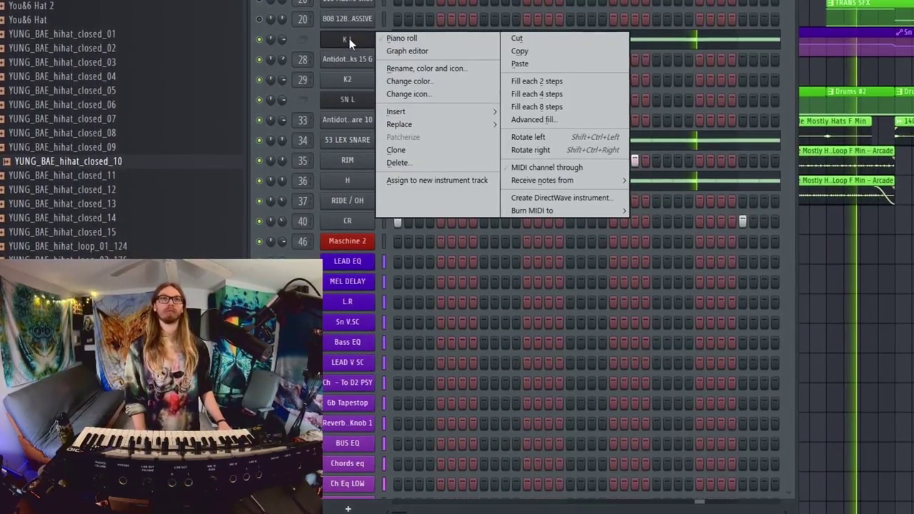
{"action": "key", "text": "Escape"}
{"action": "right_click", "coordinate": [350, 80]}
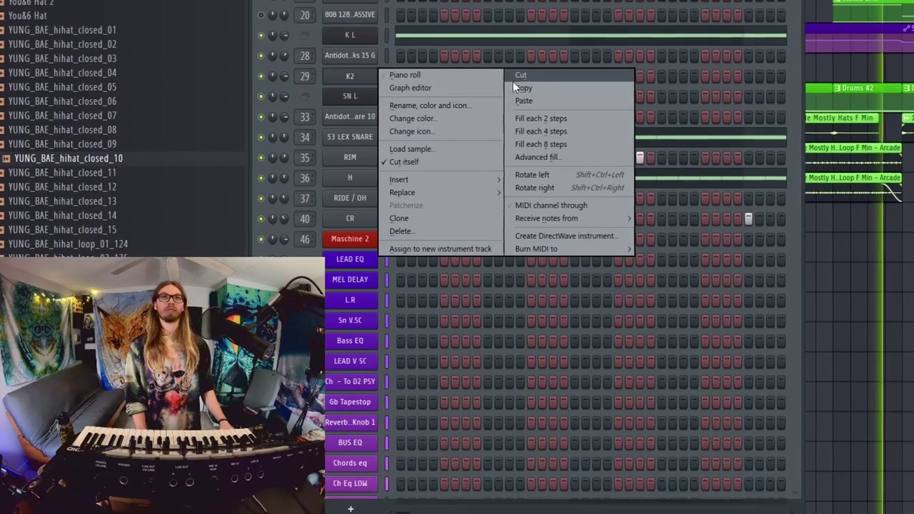
{"action": "left_click", "coordinate": [524, 98]}
{"action": "right_click", "coordinate": [494, 38]}
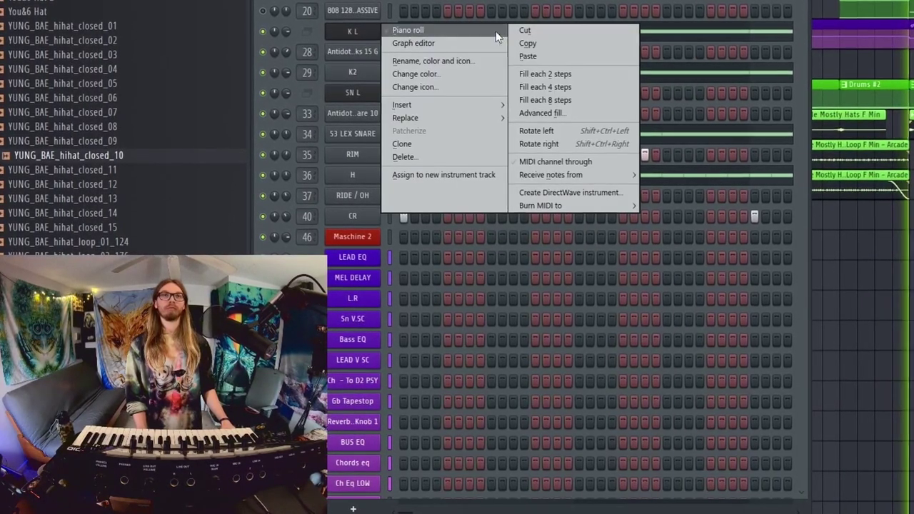
{"action": "left_click", "coordinate": [530, 32]}
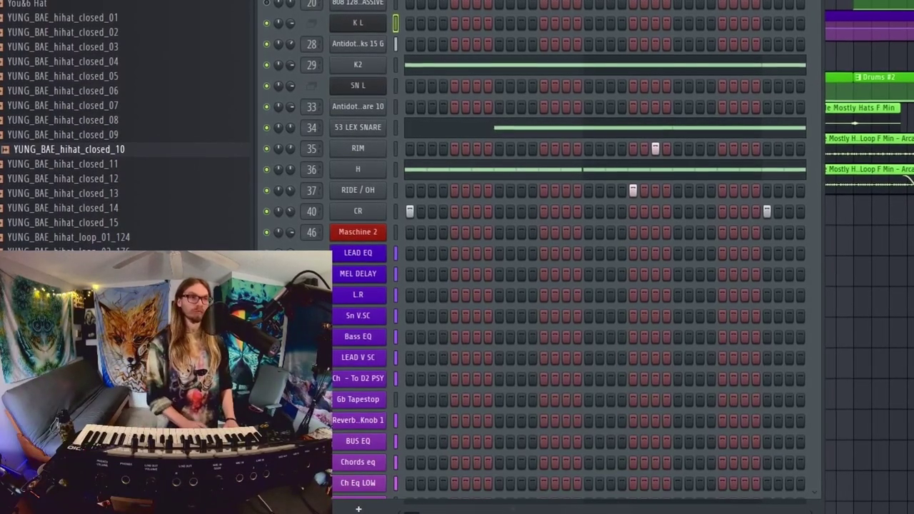
Audition kick samples from the library and replace the K2 channel's sample with 808 Mafia Kick (2).
{"action": "scroll", "coordinate": [125, 121], "scroll_direction": "down", "scroll_amount": 15}
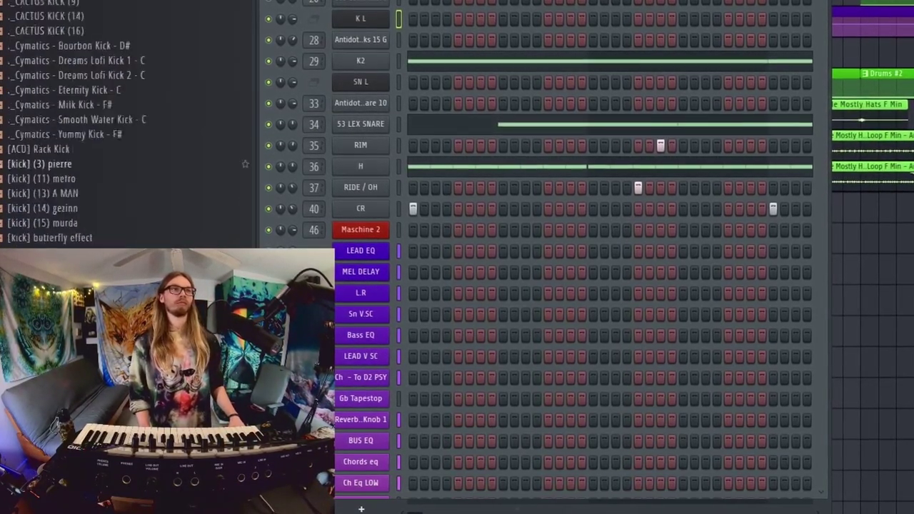
{"action": "scroll", "coordinate": [70, 165], "scroll_direction": "down", "scroll_amount": 20}
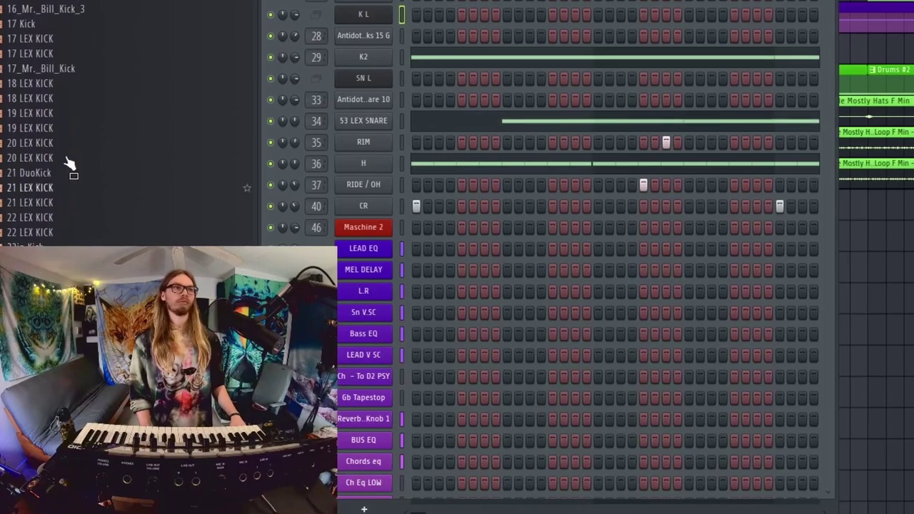
{"action": "scroll", "coordinate": [69, 165], "scroll_direction": "down", "scroll_amount": 20}
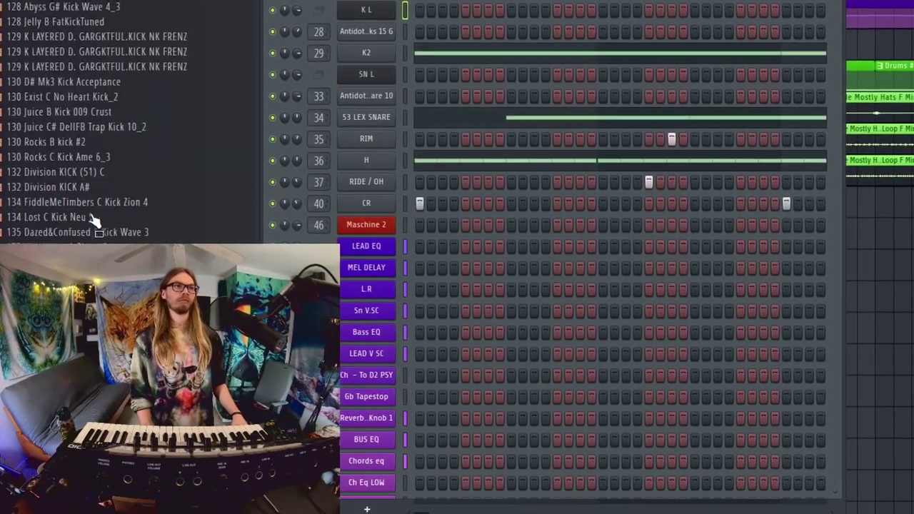
{"action": "scroll", "coordinate": [98, 178], "scroll_direction": "down", "scroll_amount": 8}
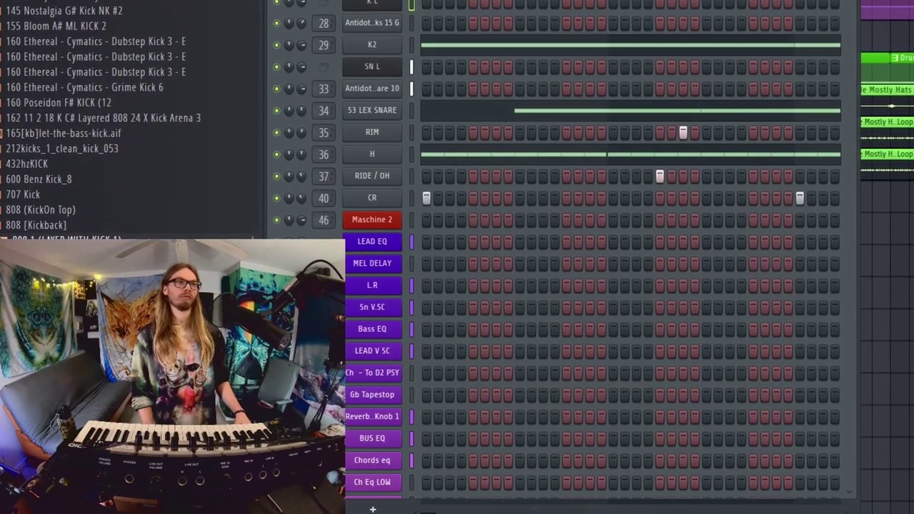
{"action": "scroll", "coordinate": [112, 214], "scroll_direction": "down", "scroll_amount": 5}
{"action": "left_click_drag", "start_coordinate": [108, 178], "coordinate": [64, 216]}
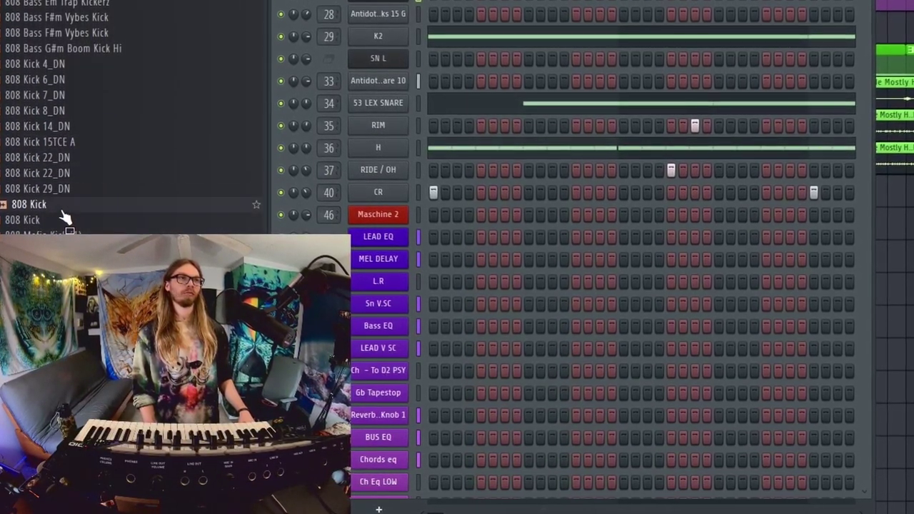
{"action": "left_click", "coordinate": [61, 220]}
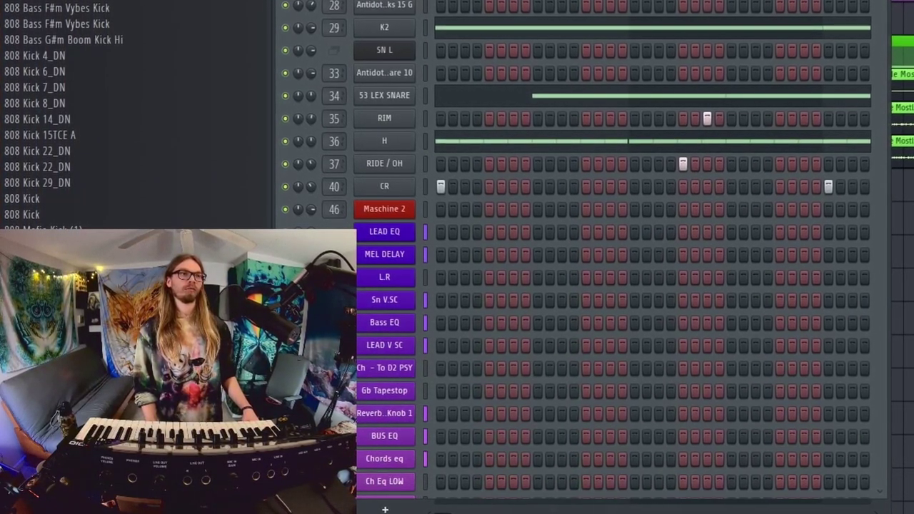
{"action": "key", "text": "alt+F8"}
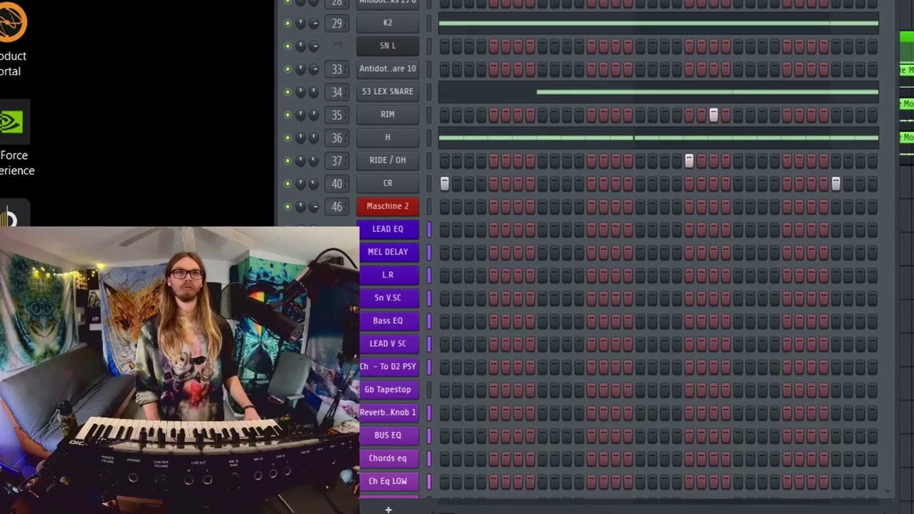
{"action": "left_click_drag", "start_coordinate": [409, 28], "coordinate": [407, 24]}
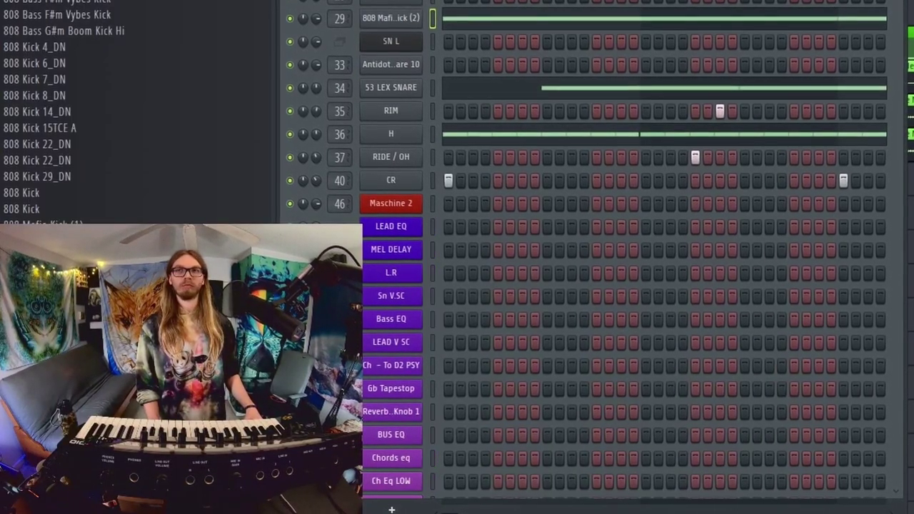
Check the playlist and the mixer, and open the channel options of the Antidot..are 10 snare on mixer track 33.
{"action": "key", "text": "F5"}
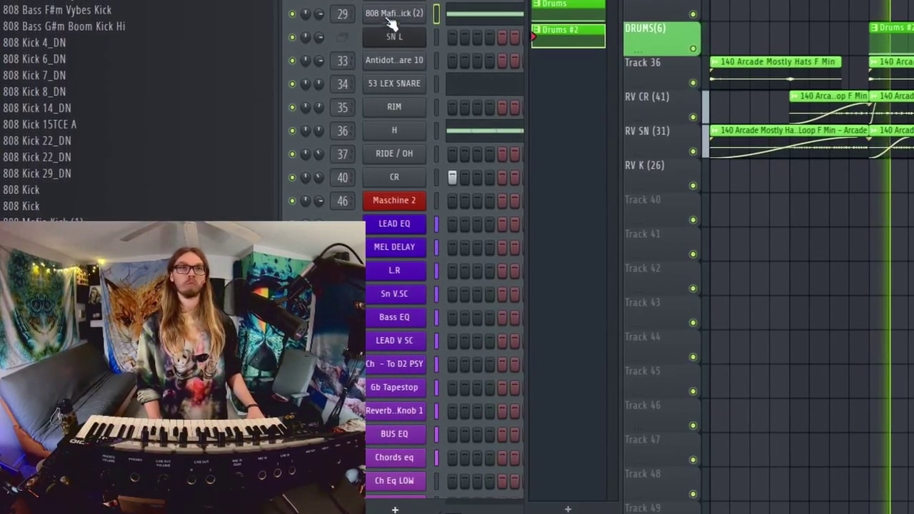
{"action": "key", "text": "F9"}
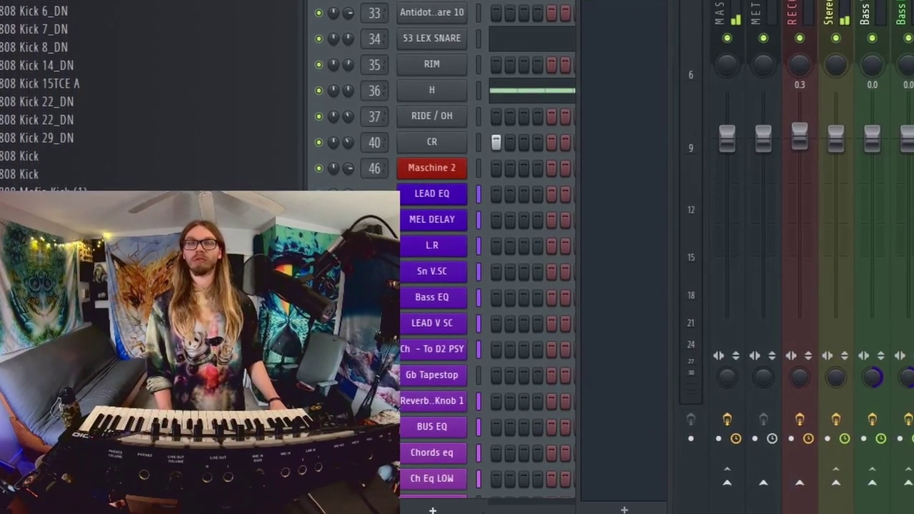
{"action": "key", "text": "F5"}
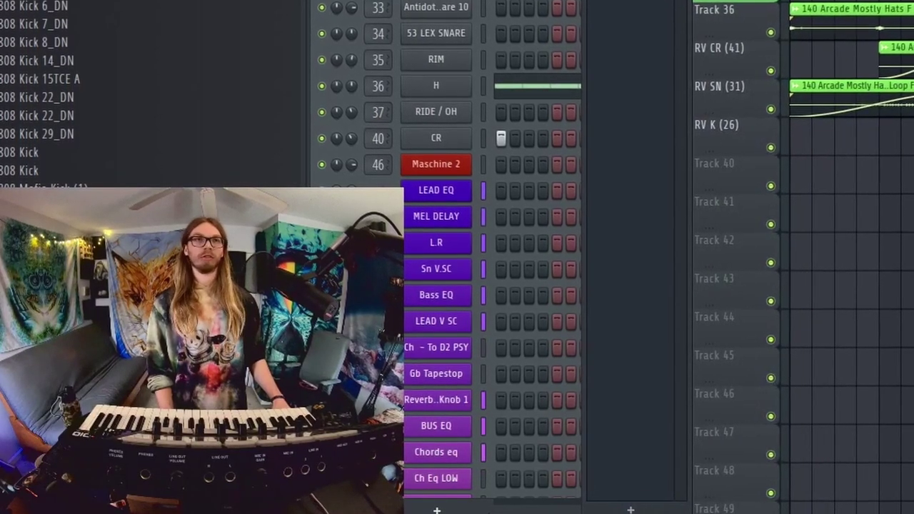
{"action": "right_click", "coordinate": [448, 10]}
Open the Arcade Shake Loop pattern on the CHORDS track and move its long note from B4 to F5.
{"action": "scroll", "coordinate": [441, 5], "scroll_direction": "up", "scroll_amount": 1}
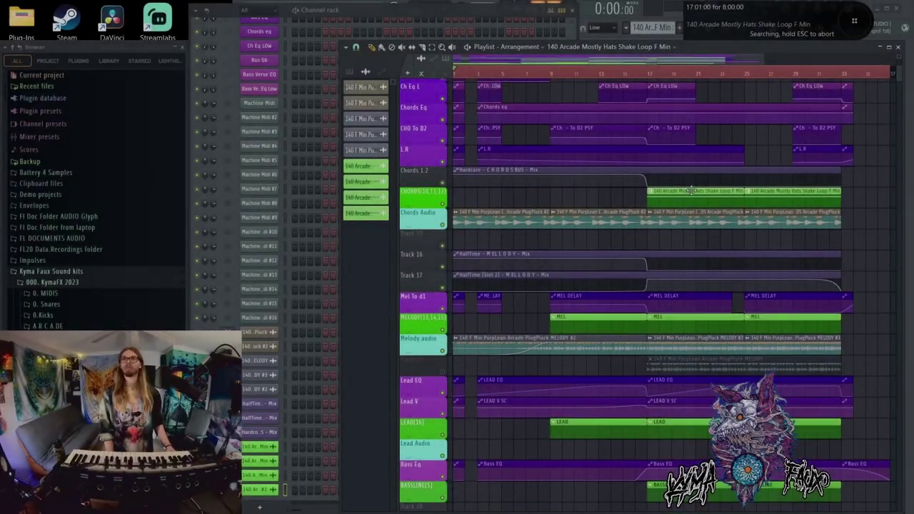
{"action": "double_click", "coordinate": [691, 190]}
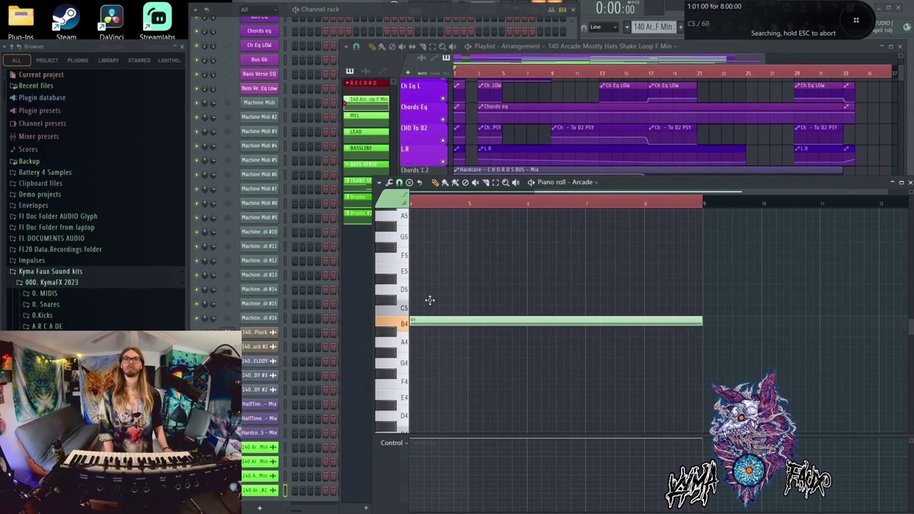
{"action": "left_click_drag", "start_coordinate": [429, 300], "coordinate": [418, 255]}
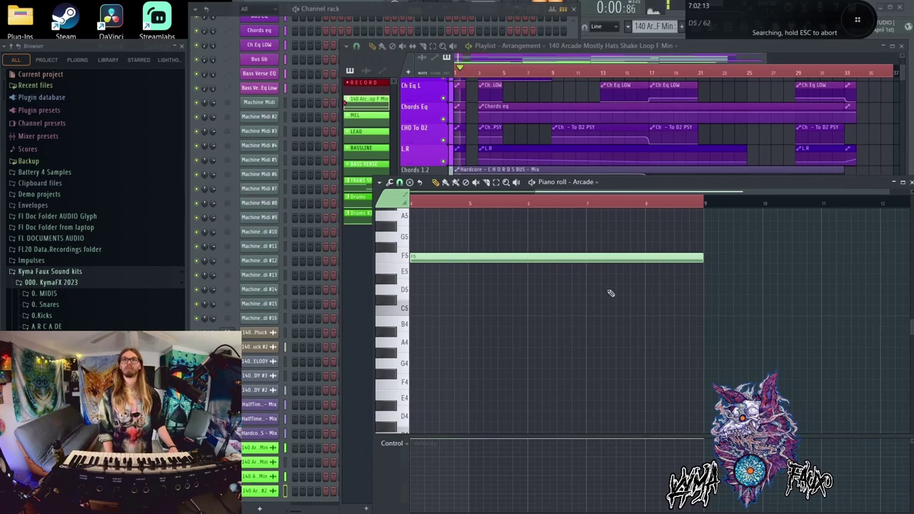
{"action": "key", "text": "Escape"}
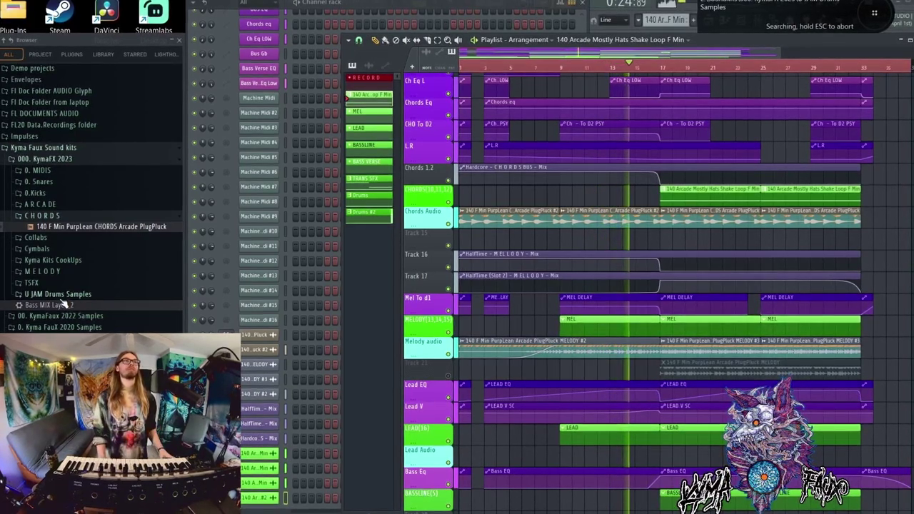
Place the 140 Arcade Vox Plataue Stacked Yeahs F Min sample from the VOX folder on the Lead Audio track at bar 9.
{"action": "left_click", "coordinate": [45, 207]}
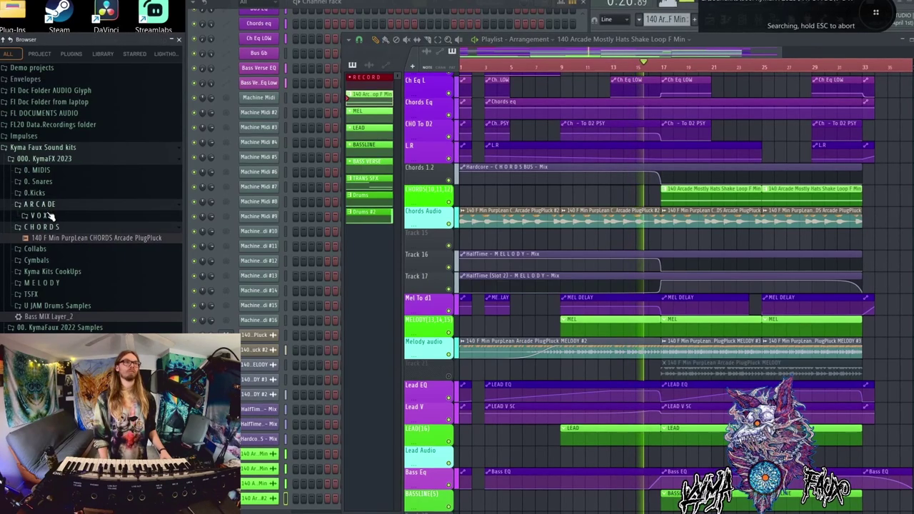
{"action": "left_click", "coordinate": [39, 216]}
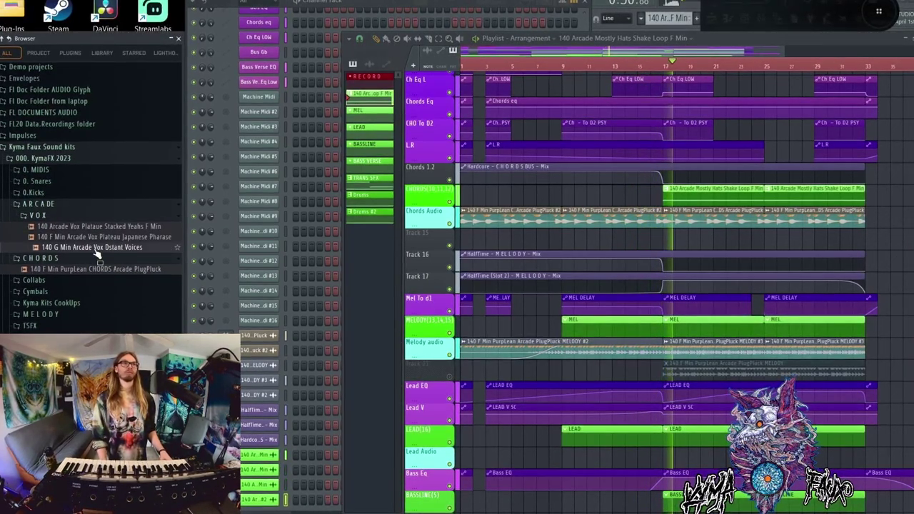
{"action": "scroll", "coordinate": [717, 291], "scroll_direction": "down", "scroll_amount": 5}
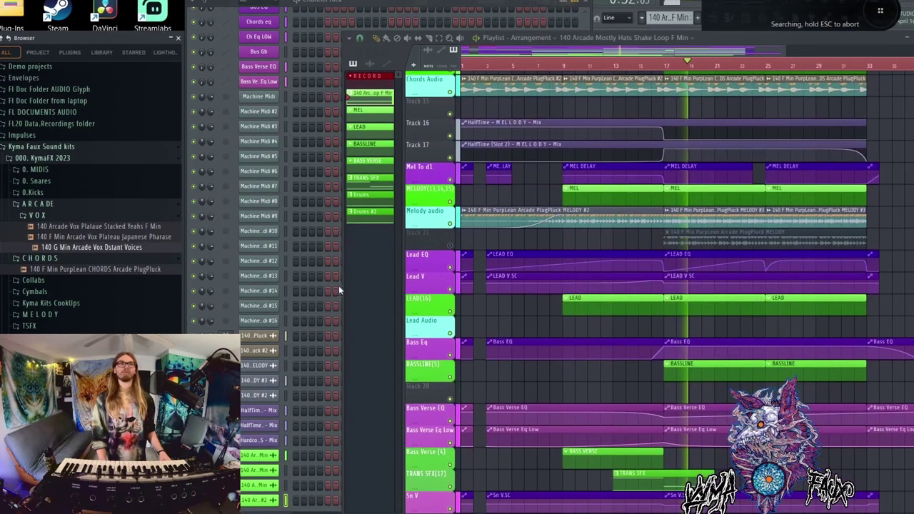
{"action": "left_click", "coordinate": [104, 227]}
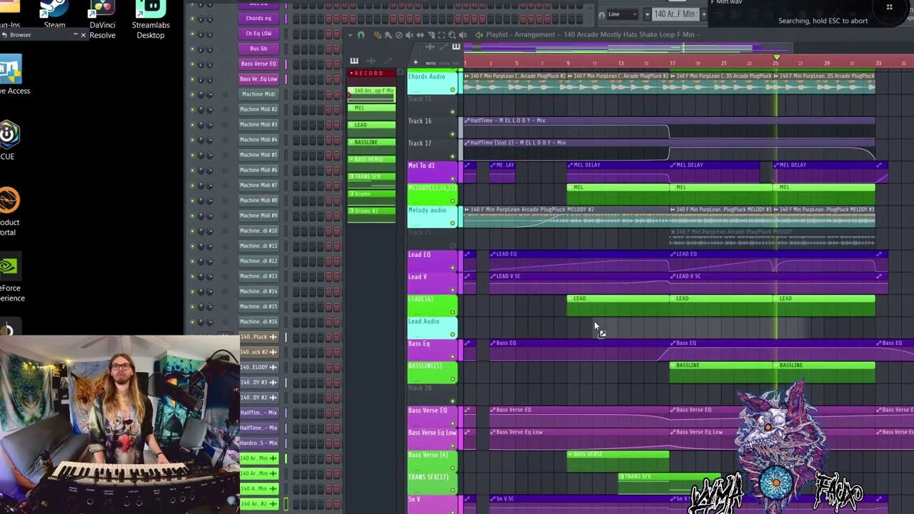
{"action": "left_click_drag", "start_coordinate": [611, 339], "coordinate": [669, 331]}
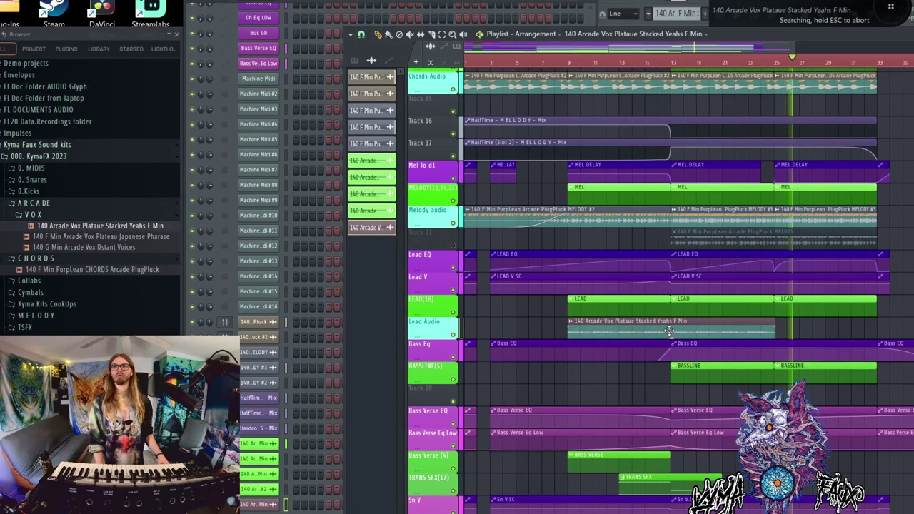
Set the Stacked Yeahs vox clip's time-stretching mode to Stretch and move the clip to bar 1 of the Lead Audio track.
{"action": "double_click", "coordinate": [621, 327]}
{"action": "left_click", "coordinate": [270, 115]}
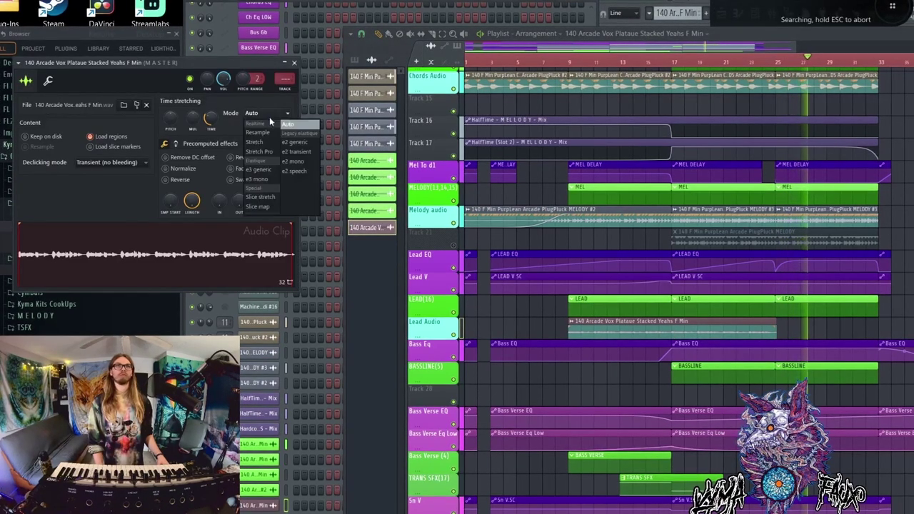
{"action": "left_click", "coordinate": [260, 142]}
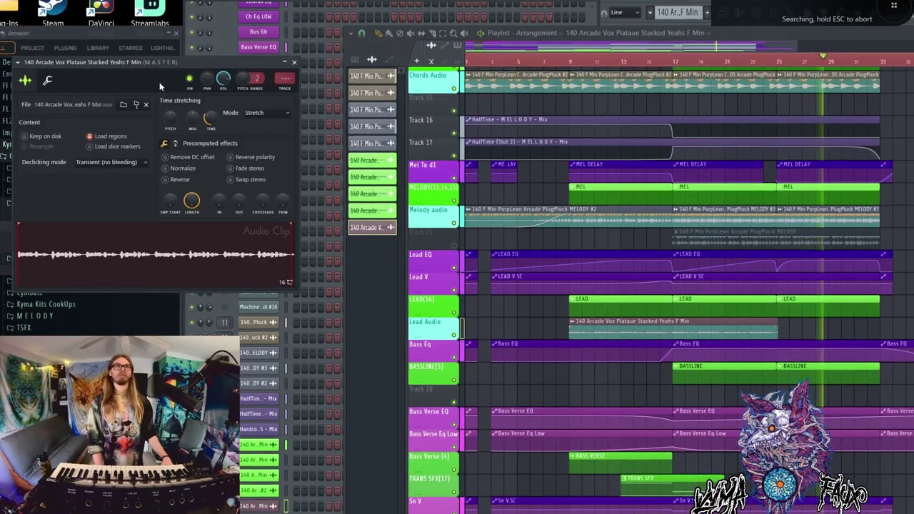
{"action": "left_click", "coordinate": [293, 63]}
{"action": "left_click_drag", "start_coordinate": [627, 334], "coordinate": [524, 334]}
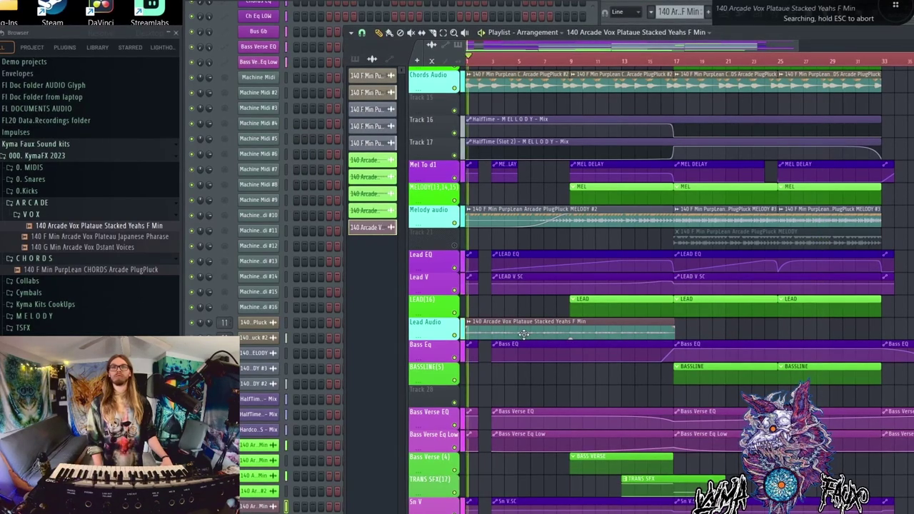
Review the LEAD mixer track and place a second Stacked Yeahs vox clip on the Lead Audio track at bar 17.
{"action": "key", "text": "F9"}
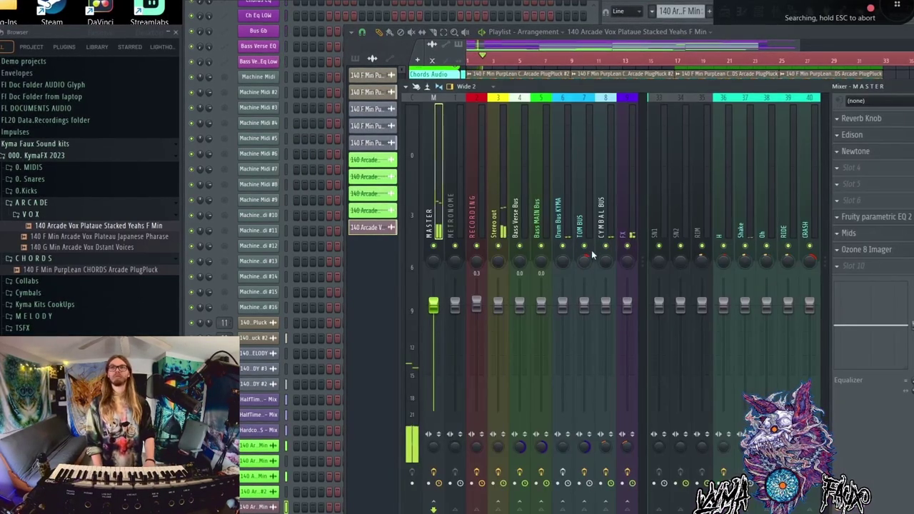
{"action": "scroll", "coordinate": [714, 182], "scroll_direction": "left", "scroll_amount": 5}
{"action": "left_click", "coordinate": [661, 200]}
{"action": "scroll", "coordinate": [624, 202], "scroll_direction": "left", "scroll_amount": 5}
{"action": "left_click", "coordinate": [684, 207]}
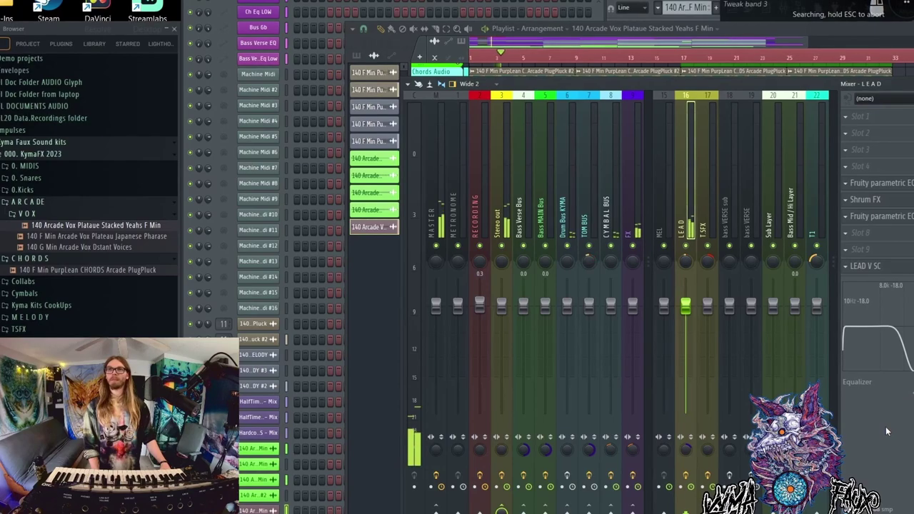
{"action": "key", "text": "F9"}
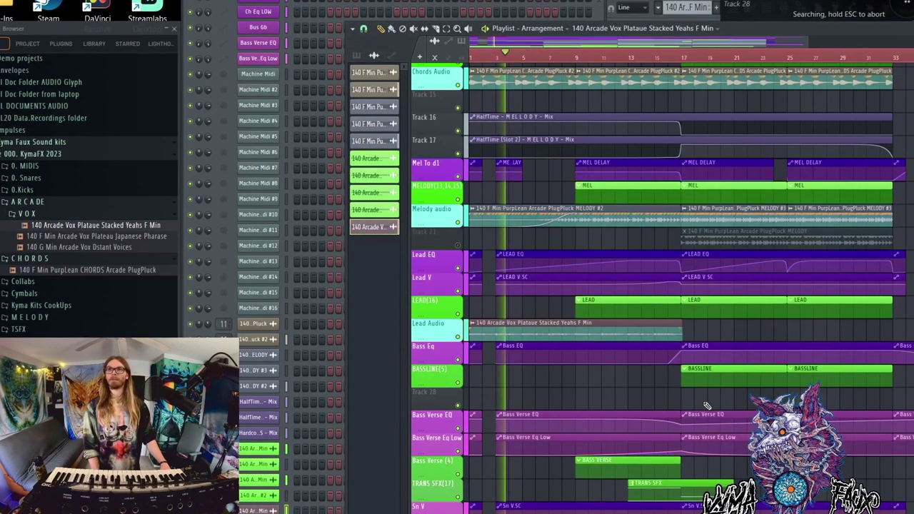
{"action": "left_click", "coordinate": [690, 332]}
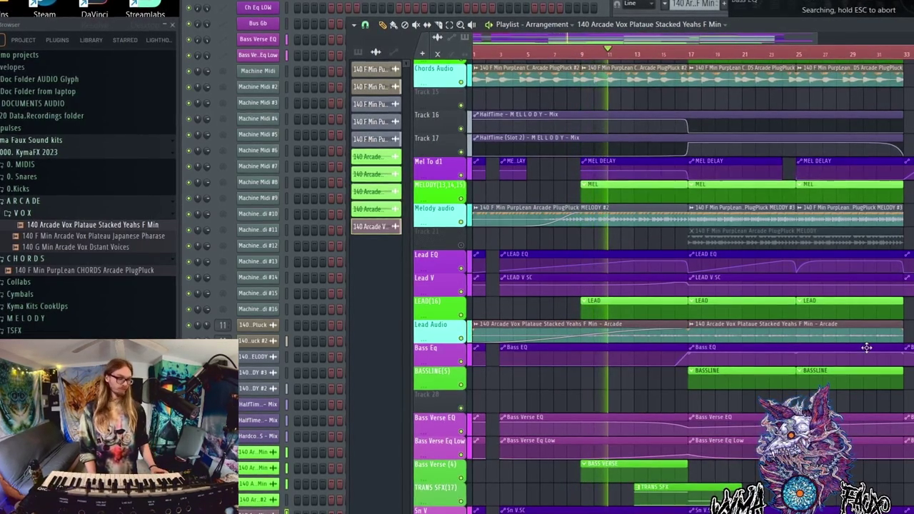
Save the project in the Projects folder as "140 Kyma Kits Cook Live Insta 4.8.2023 X 2".
{"action": "key", "text": "ctrl+s"}
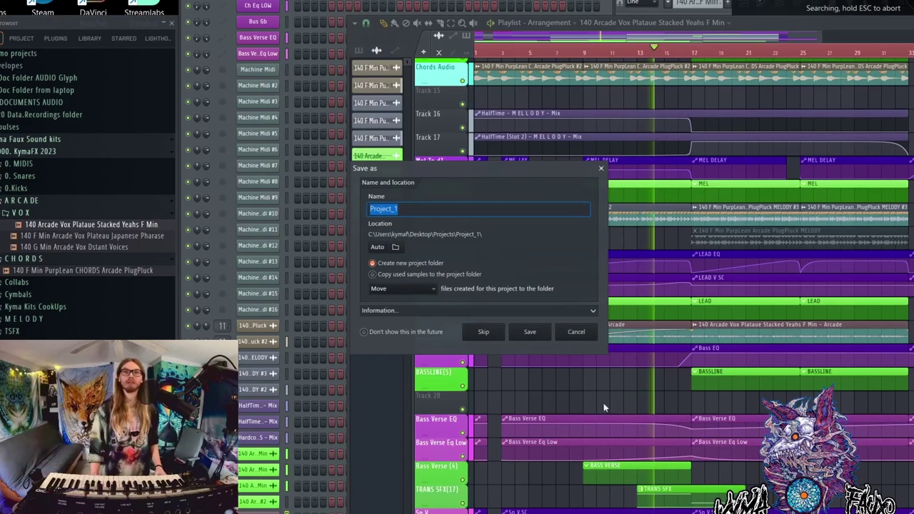
{"action": "left_click", "coordinate": [490, 329]}
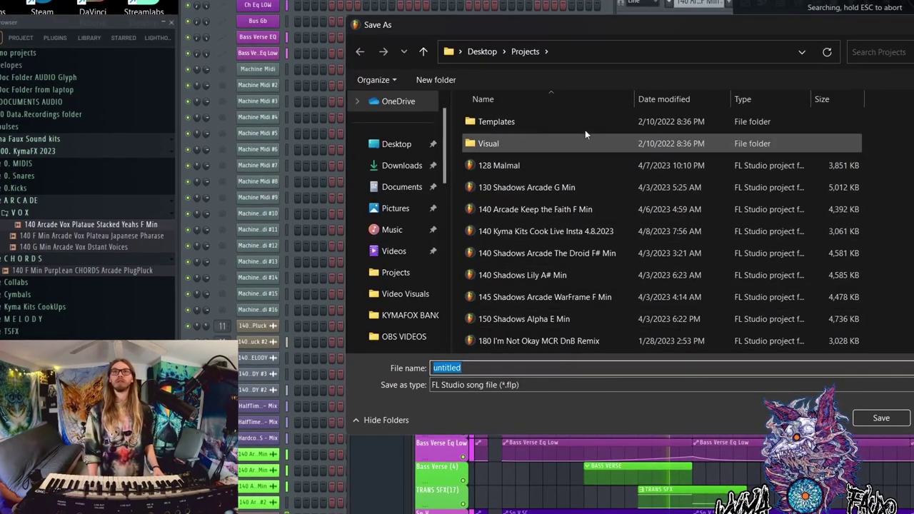
{"action": "left_click", "coordinate": [660, 98]}
{"action": "left_click", "coordinate": [549, 122]}
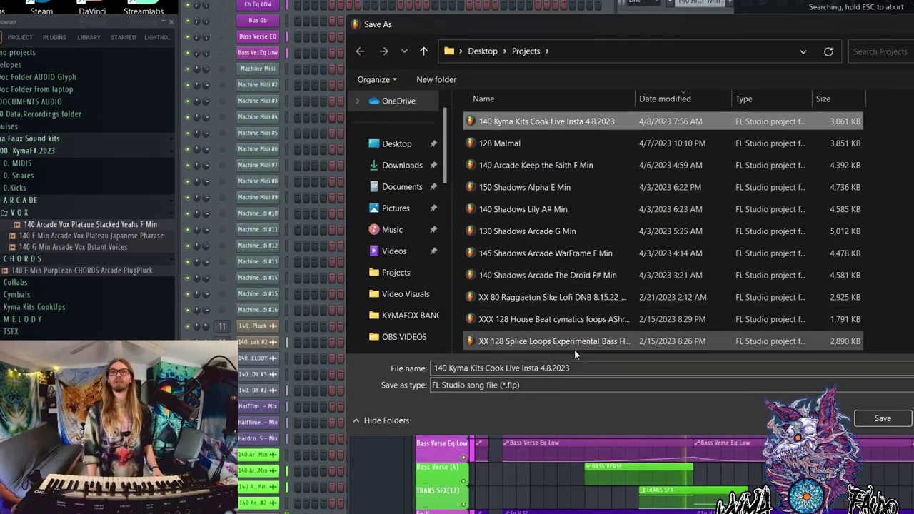
{"action": "left_click", "coordinate": [609, 368]}
{"action": "left_click", "coordinate": [609, 368]}
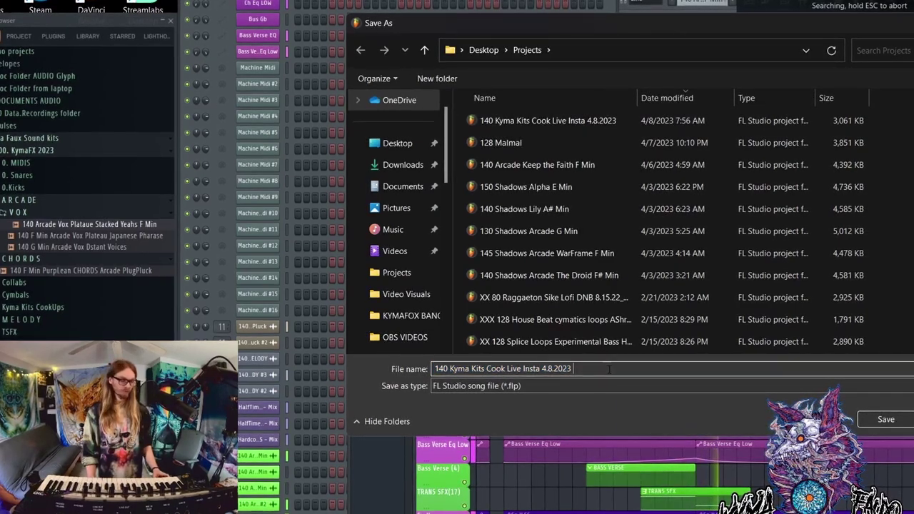
{"action": "type", "text": "X 2"}
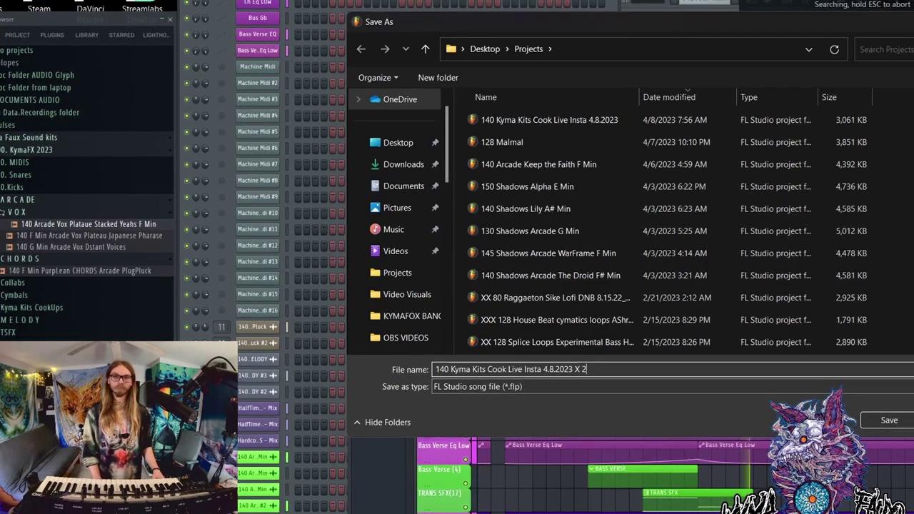
{"action": "key", "text": "Return"}
Mute the RV K (26) track that holds the Mostly Hats Loop clip at bar 17.
{"action": "scroll", "coordinate": [608, 366], "scroll_direction": "down", "scroll_amount": 6}
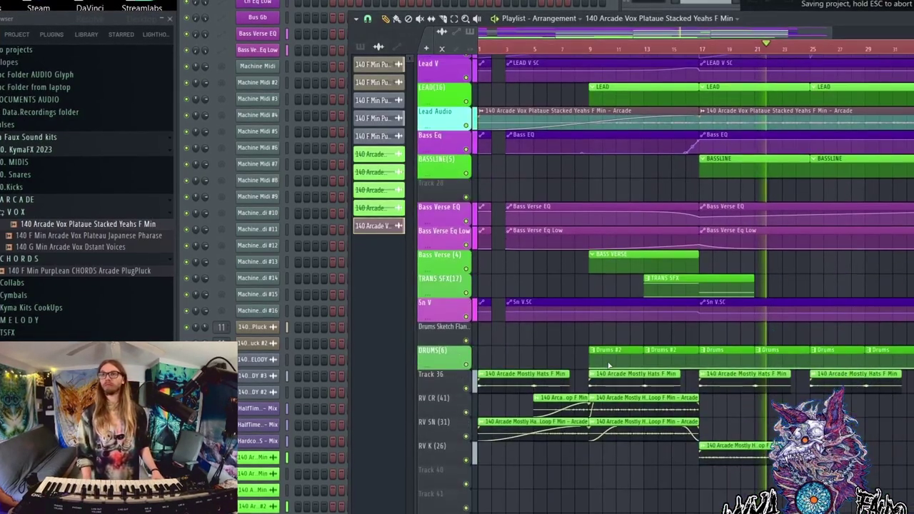
{"action": "scroll", "coordinate": [473, 435], "scroll_direction": "down", "scroll_amount": 2}
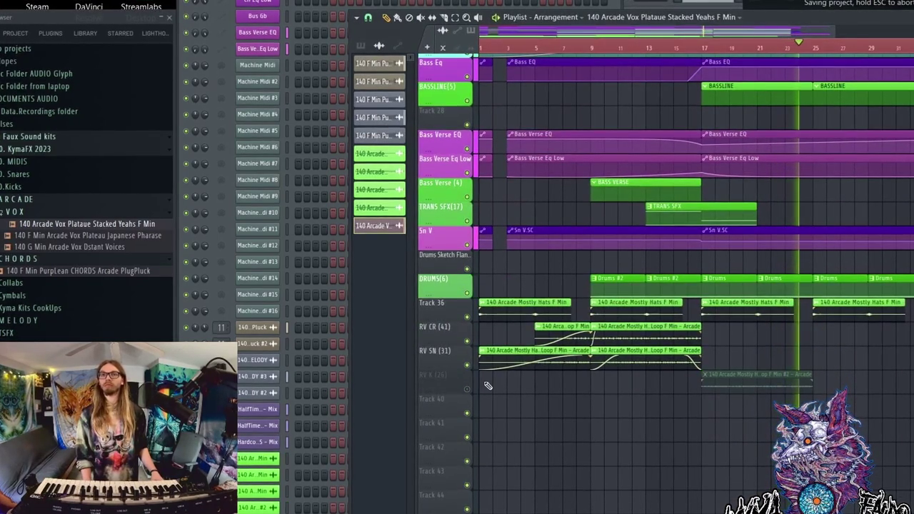
Rename the Mostly Hats Shake Loop pattern on the CHORDS track as 140 Arcade Mostly Hats Loop F Min.
{"action": "scroll", "coordinate": [714, 372], "scroll_direction": "up", "scroll_amount": 12}
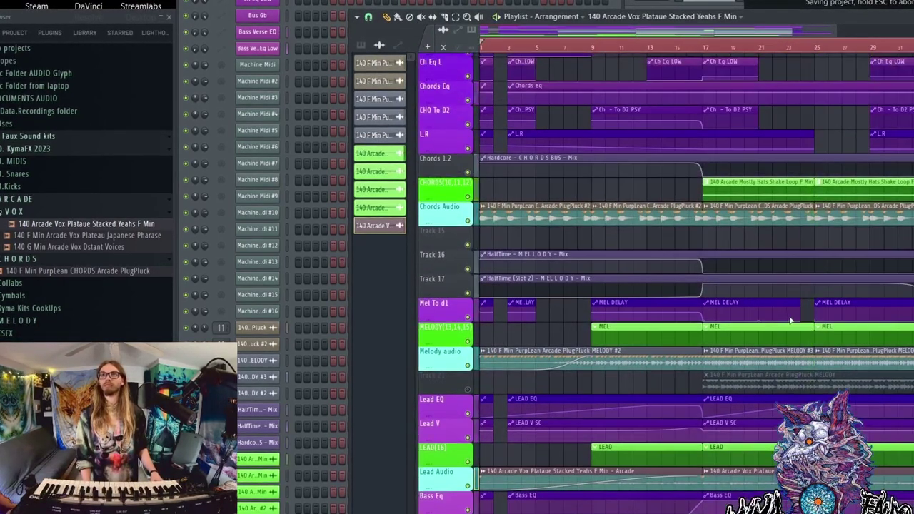
{"action": "left_click", "coordinate": [750, 194]}
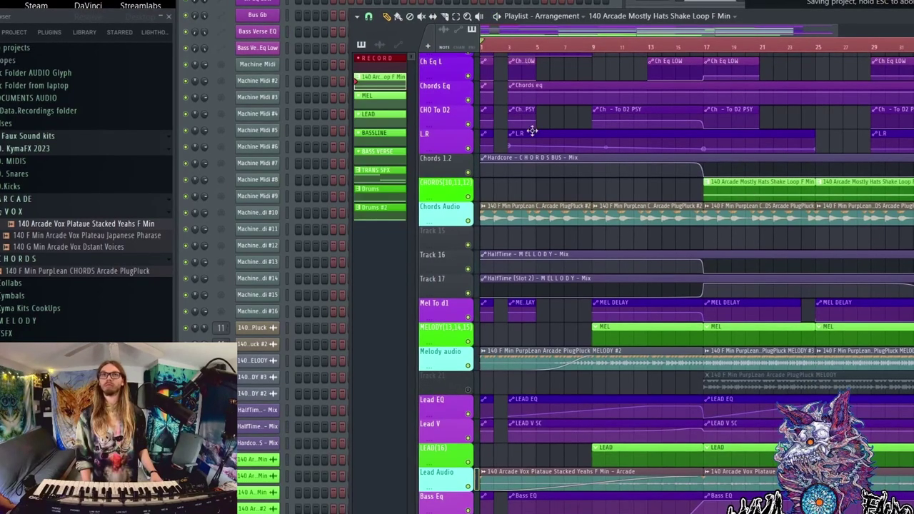
{"action": "right_click", "coordinate": [372, 81]}
{"action": "left_click", "coordinate": [712, 176]}
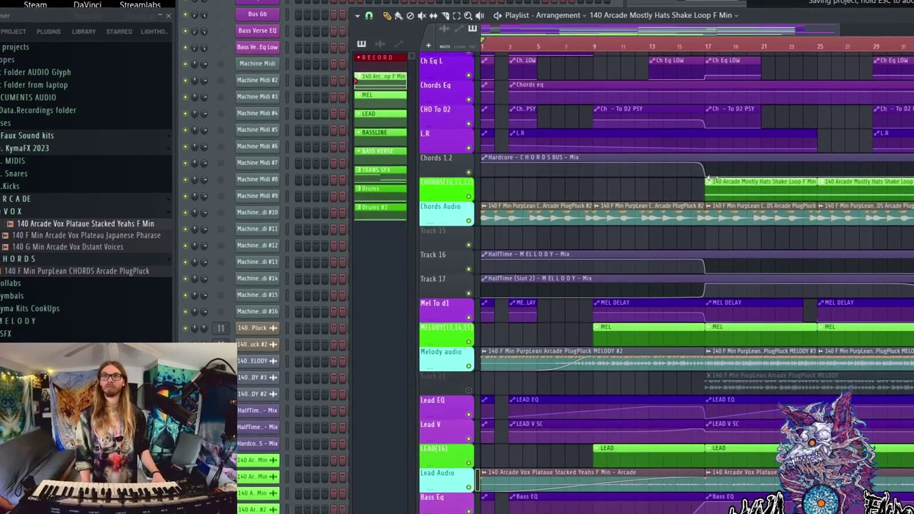
{"action": "key", "text": "space"}
{"action": "key", "text": "F2"}
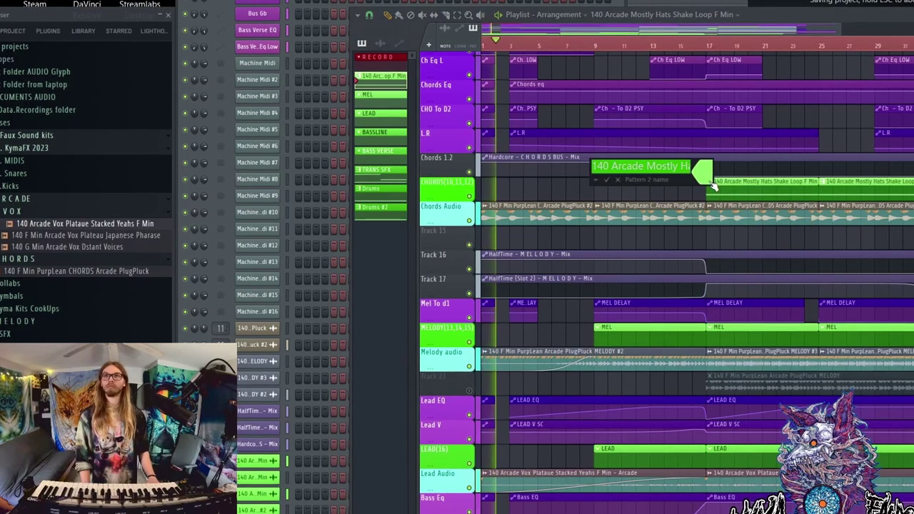
{"action": "key", "text": "End"}
{"action": "key", "text": "ctrl+Left"}
{"action": "key", "text": "ctrl+Left"}
{"action": "key", "text": "ctrl+Left"}
{"action": "key", "text": "BackSpace"}
{"action": "key", "text": "BackSpace"}
{"action": "key", "text": "BackSpace"}
{"action": "key", "text": "BackSpace"}
{"action": "key", "text": "BackSpace"}
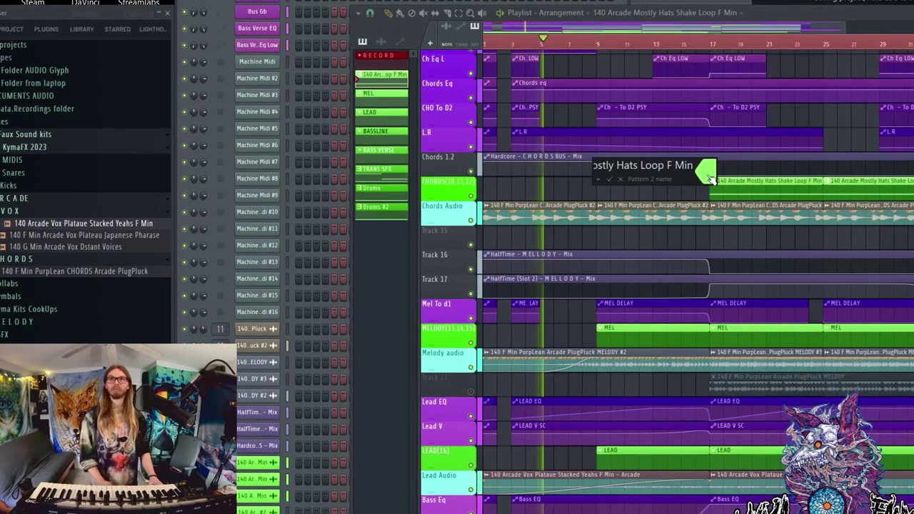
{"action": "key", "text": "Return"}
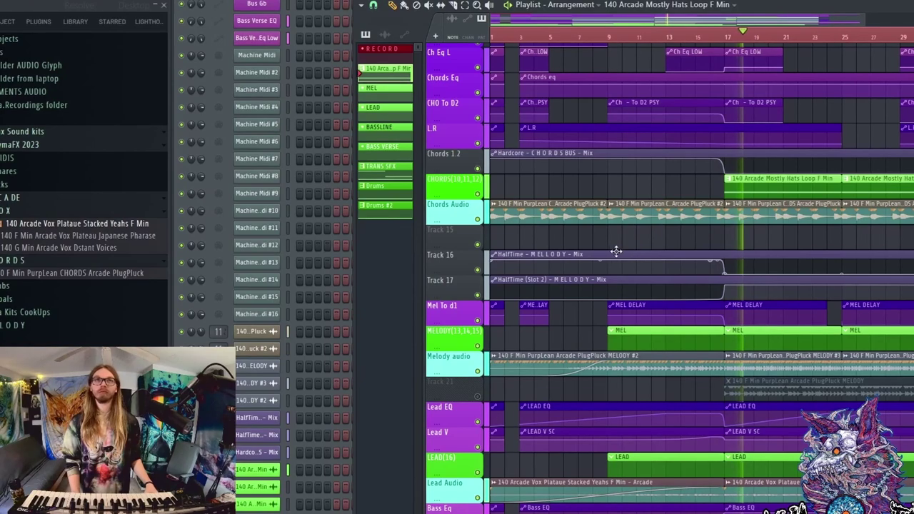
Render the 140 Arcade Mostly Hats Loop F Min pattern to a WAV audio clip and place it on Track 40 at bar 17.
{"action": "right_click", "coordinate": [388, 76]}
{"action": "left_click", "coordinate": [390, 82]}
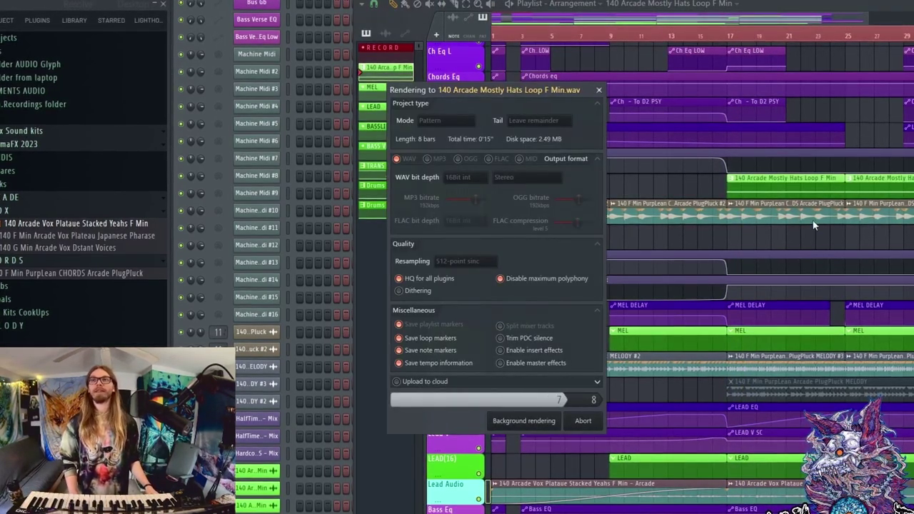
{"action": "scroll", "coordinate": [792, 214], "scroll_direction": "down", "scroll_amount": 10}
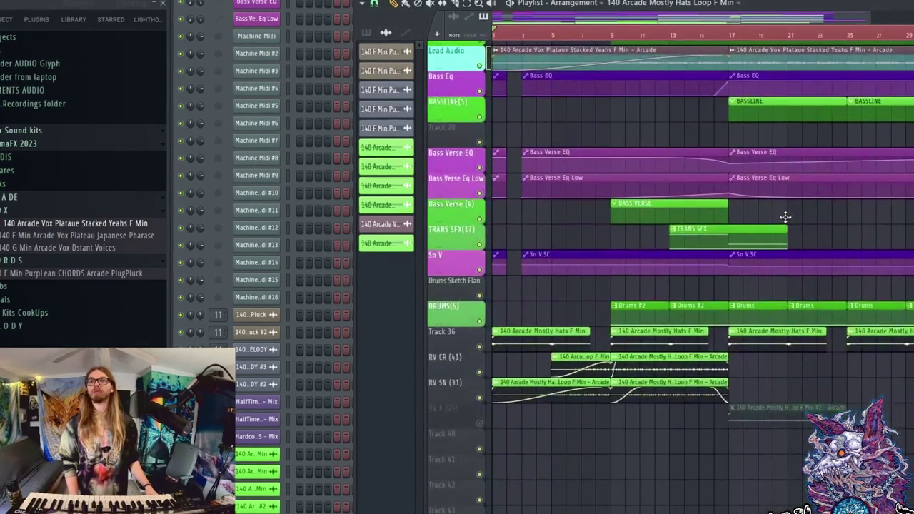
{"action": "scroll", "coordinate": [786, 216], "scroll_direction": "down", "scroll_amount": 2}
{"action": "left_click_drag", "start_coordinate": [523, 297], "coordinate": [771, 355]}
Change the time-stretching mode of the Mostly Hats Loop audio clip on Track 40.
{"action": "double_click", "coordinate": [776, 346]}
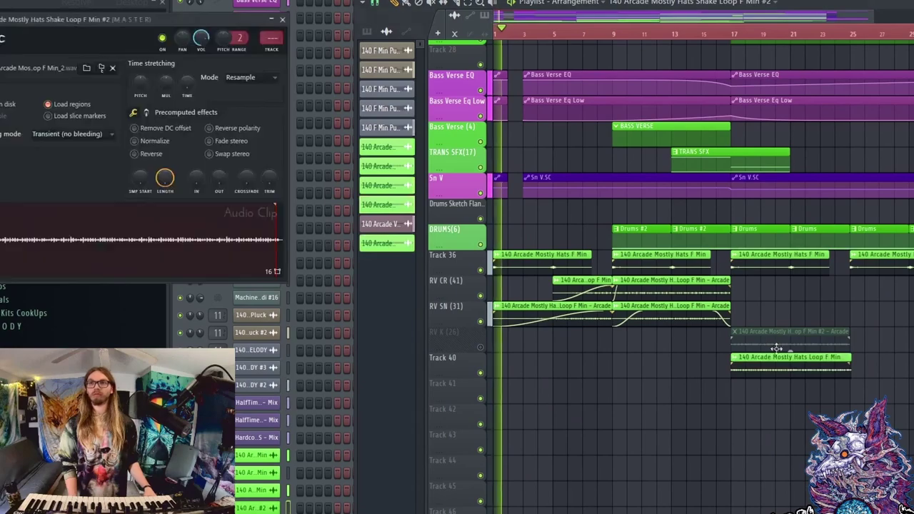
{"action": "key", "text": "Escape"}
{"action": "double_click", "coordinate": [776, 356]}
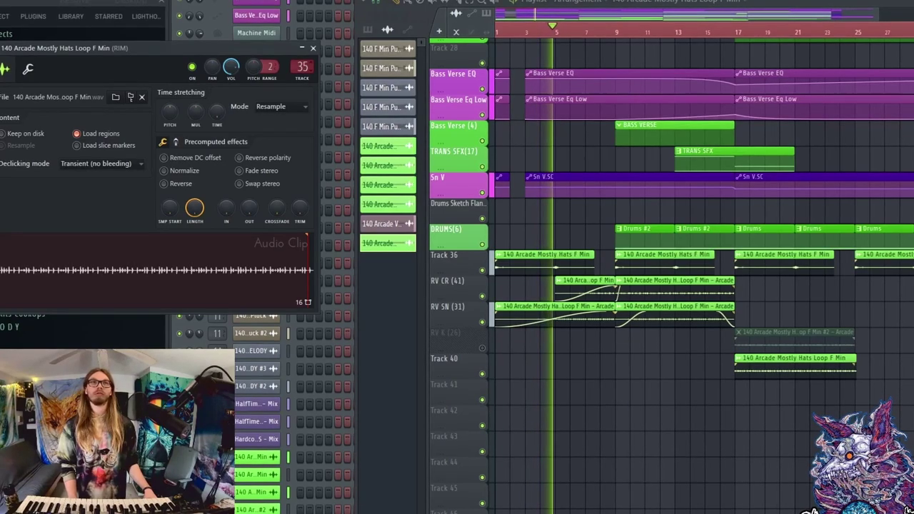
{"action": "left_click", "coordinate": [280, 113]}
{"action": "left_click", "coordinate": [271, 139]}
{"action": "key", "text": "Escape"}
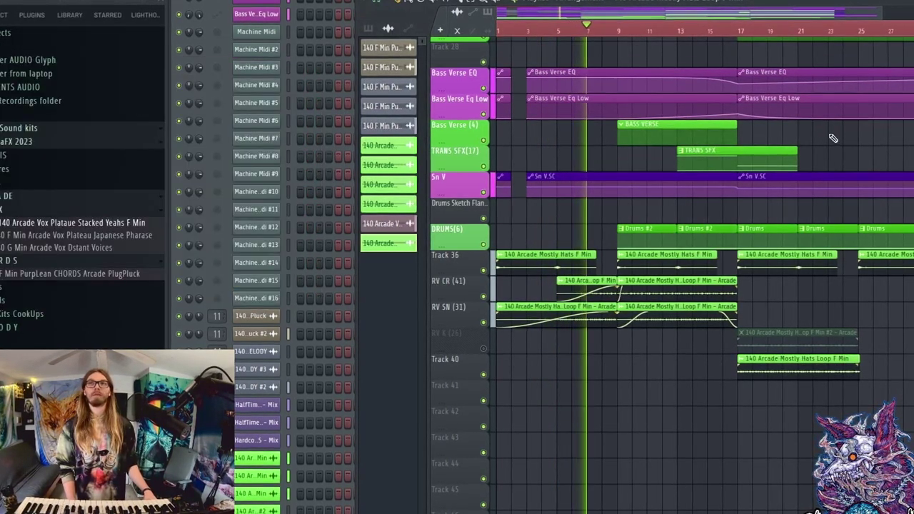
Lower the compressor and distortion mix amounts in the Serum FX plugin on the CHORDS BUS mixer track.
{"action": "scroll", "coordinate": [826, 135], "scroll_direction": "up", "scroll_amount": 10}
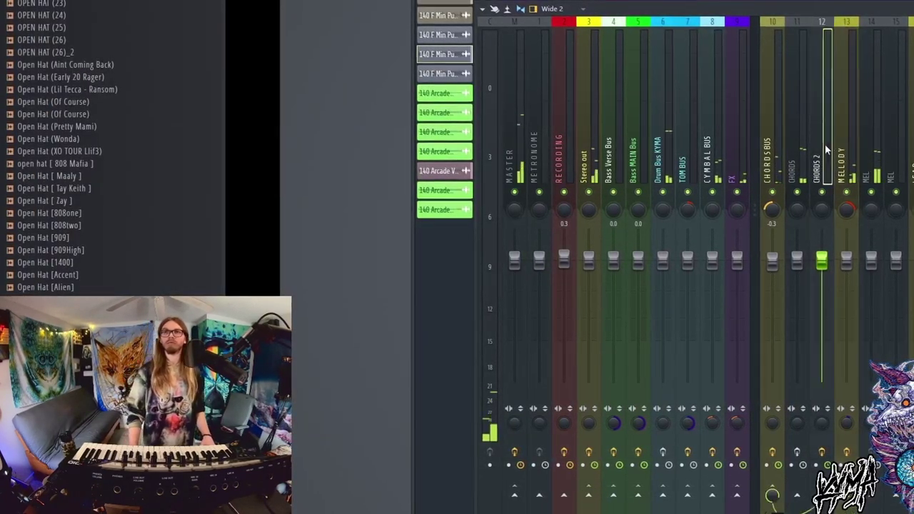
{"action": "left_click", "coordinate": [778, 147]}
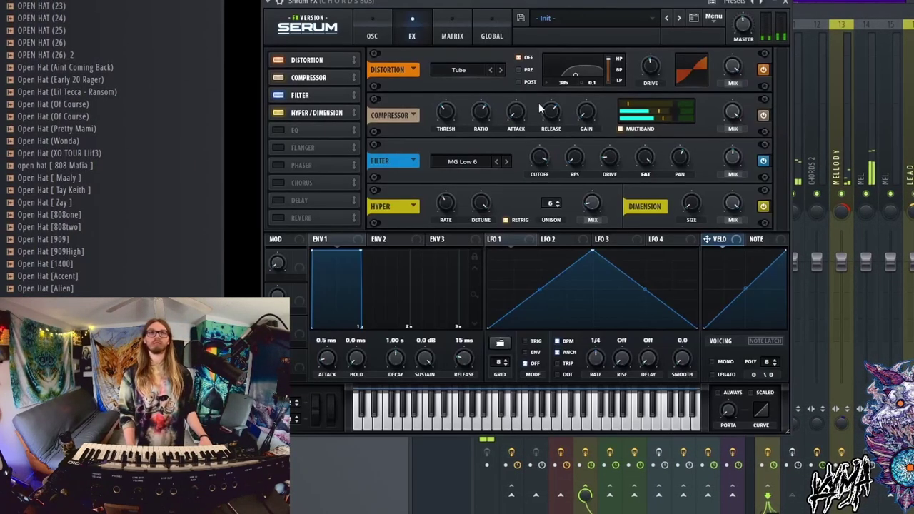
{"action": "left_click_drag", "start_coordinate": [731, 114], "coordinate": [743, 186]}
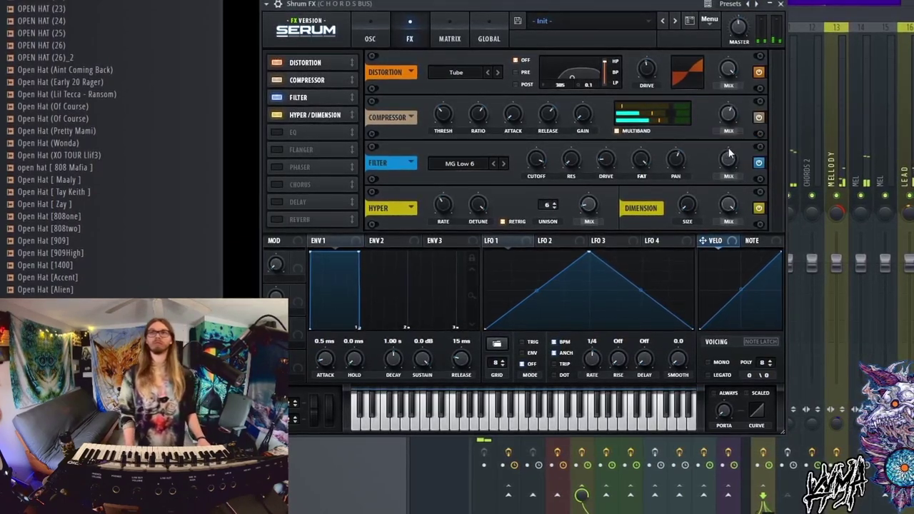
{"action": "left_click_drag", "start_coordinate": [721, 71], "coordinate": [711, 139]}
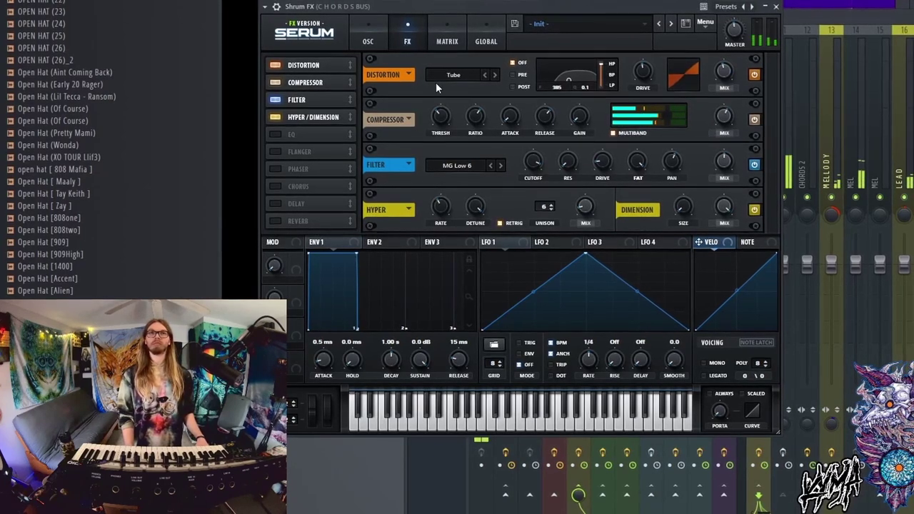
Set the Serum FX distortion type to Tape Sat. and close the plugin.
{"action": "left_click", "coordinate": [446, 75]}
{"action": "left_click", "coordinate": [485, 314]}
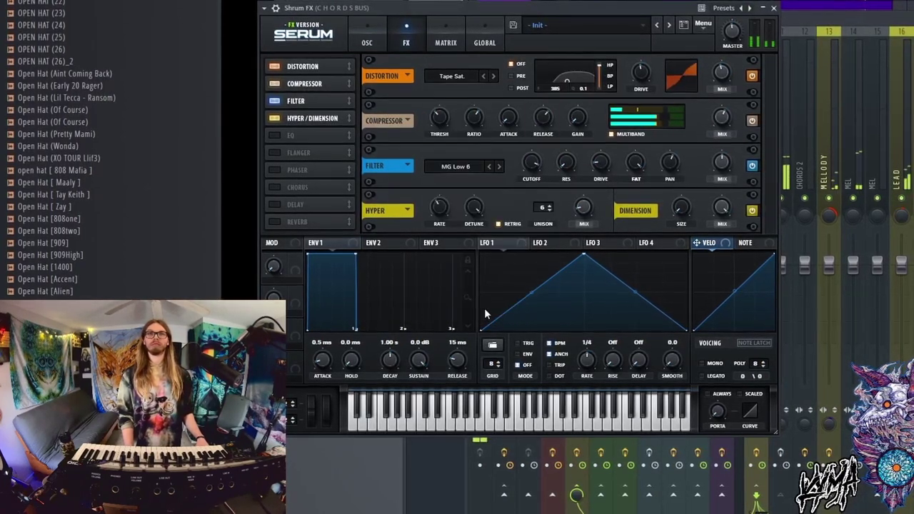
{"action": "key", "text": "Escape"}
{"action": "key", "text": "F5"}
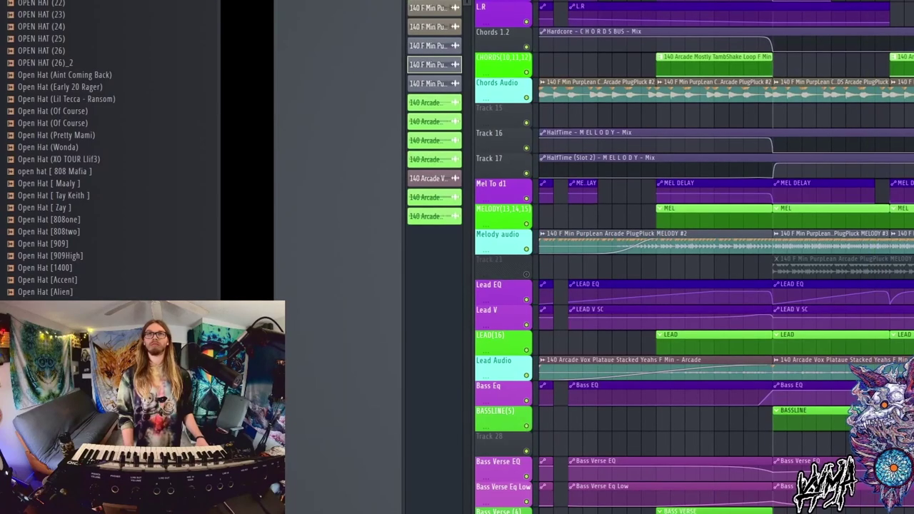
Add the Portal_3 effect to the Stereo out mixer track.
{"action": "key", "text": "F9"}
{"action": "left_click", "coordinate": [579, 100]}
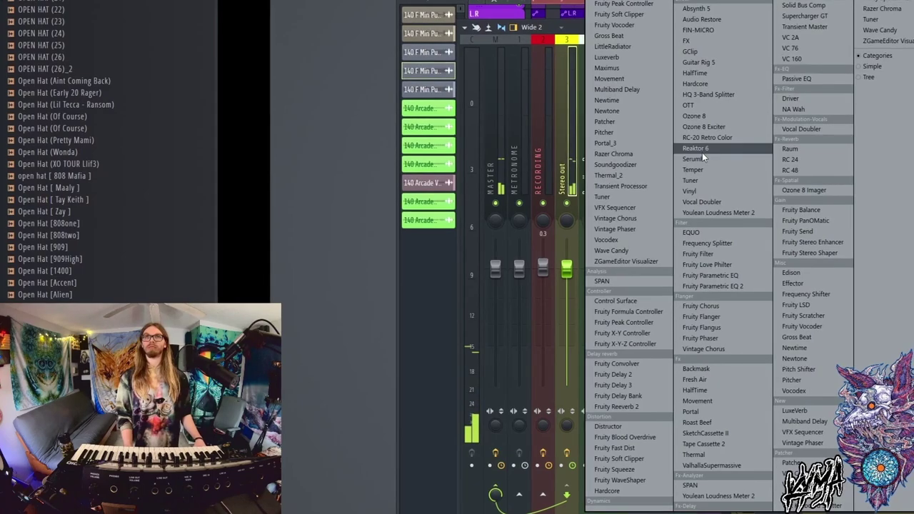
{"action": "left_click", "coordinate": [632, 140]}
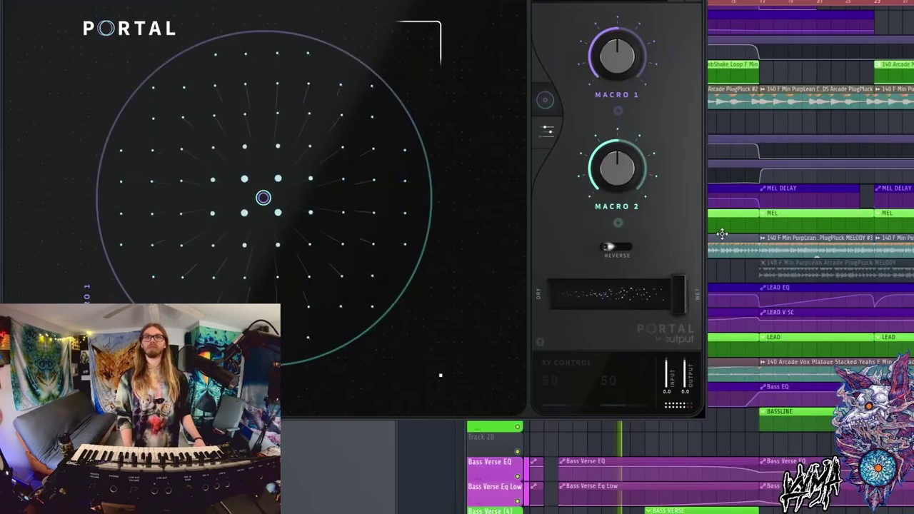
Load Portal's Skimming preset from the Stretch & Smear category and set its Stretch macro to 100 percent.
{"action": "left_click", "coordinate": [176, 59]}
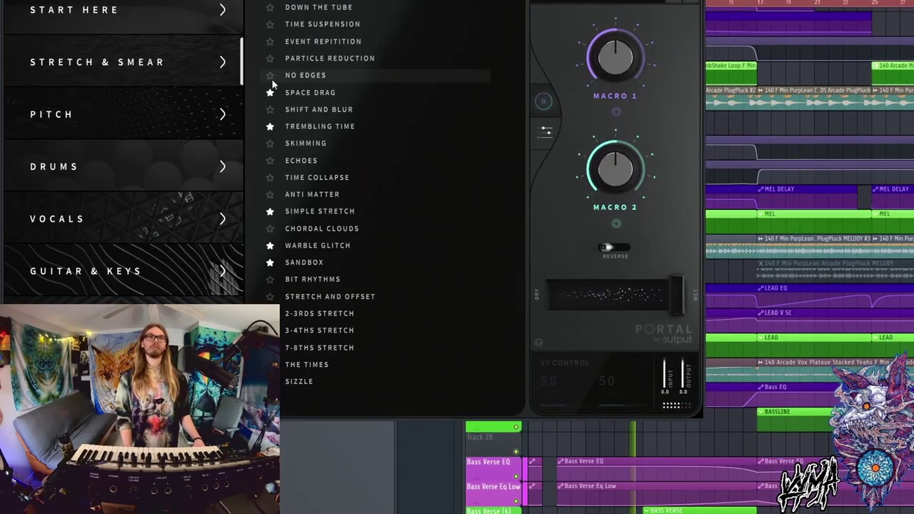
{"action": "left_click", "coordinate": [324, 145]}
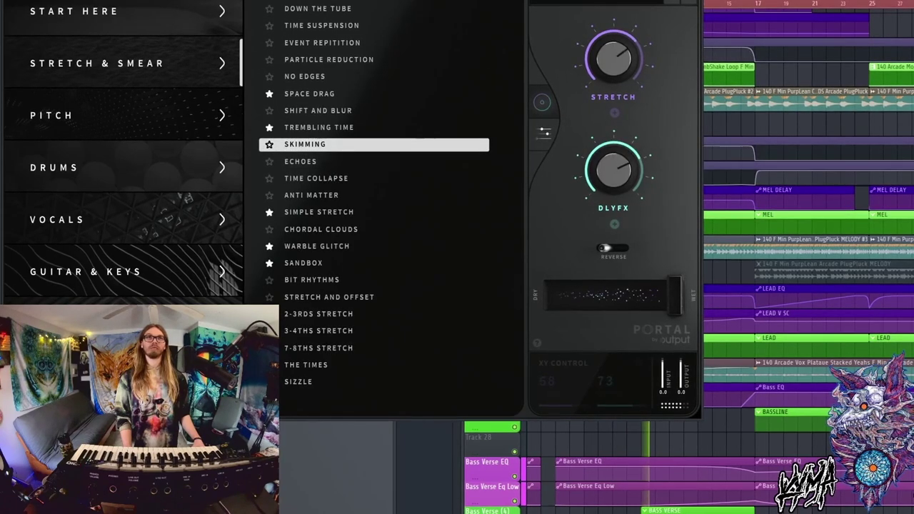
{"action": "left_click_drag", "start_coordinate": [612, 60], "coordinate": [612, 32]}
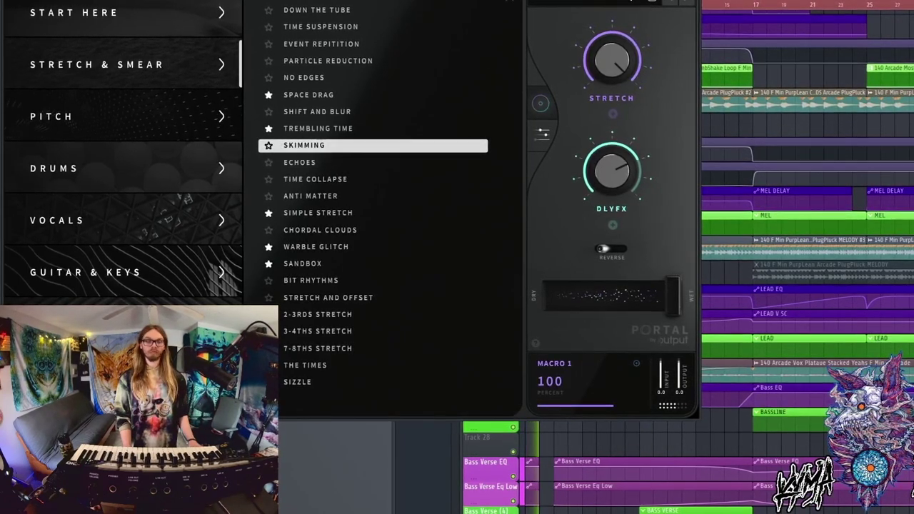
Link a control on the Stereo out mixer track to the internal controller Tsfx VLR - LFO.
{"action": "key", "text": "F9"}
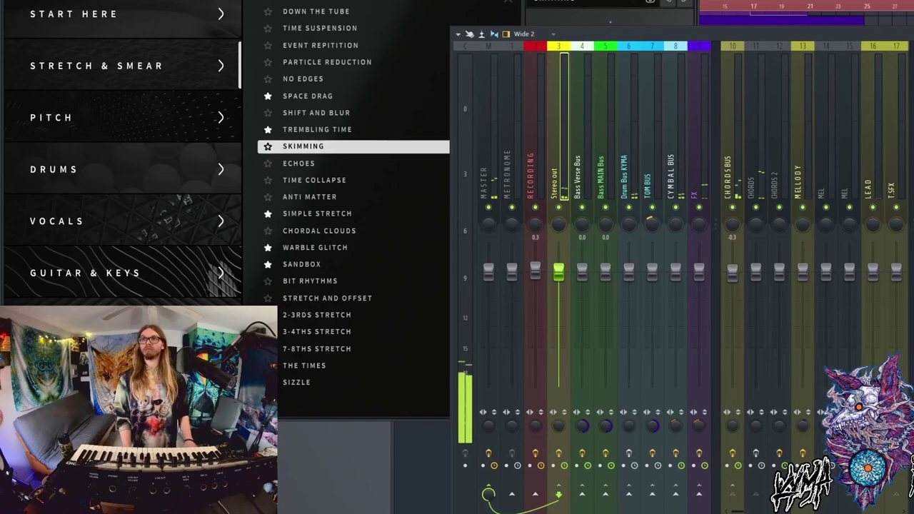
{"action": "left_click", "coordinate": [525, 228]}
{"action": "left_click", "coordinate": [523, 217]}
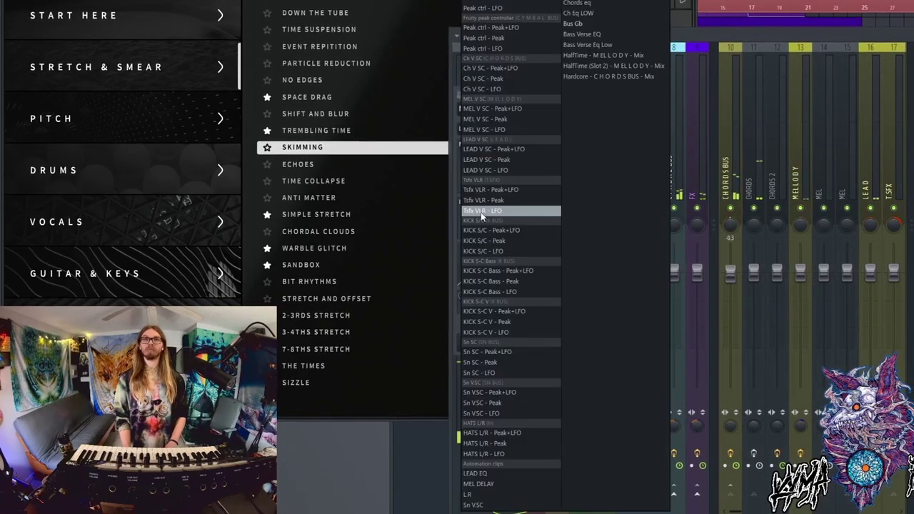
{"action": "left_click", "coordinate": [480, 212]}
{"action": "left_click", "coordinate": [577, 342]}
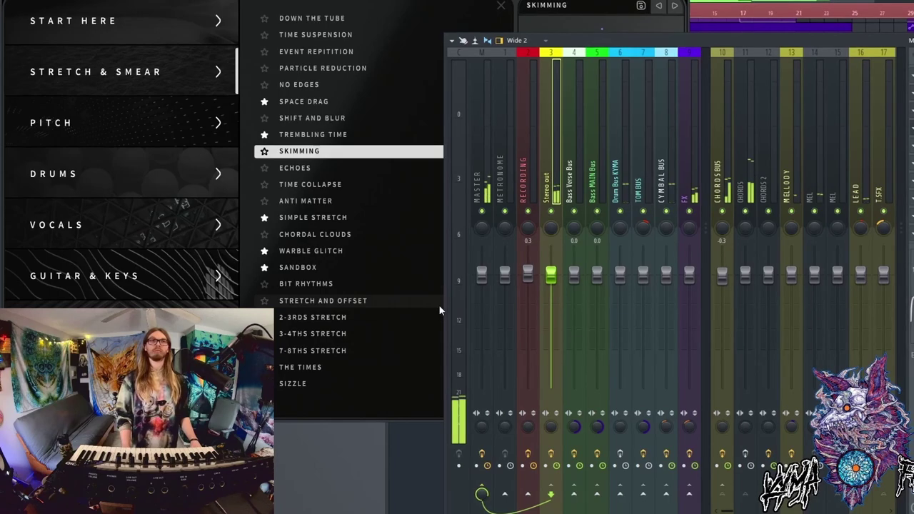
Switch Portal on the Stereo out track to the Time Collapse preset and set its Shred macro to 100 percent.
{"action": "left_click", "coordinate": [403, 259]}
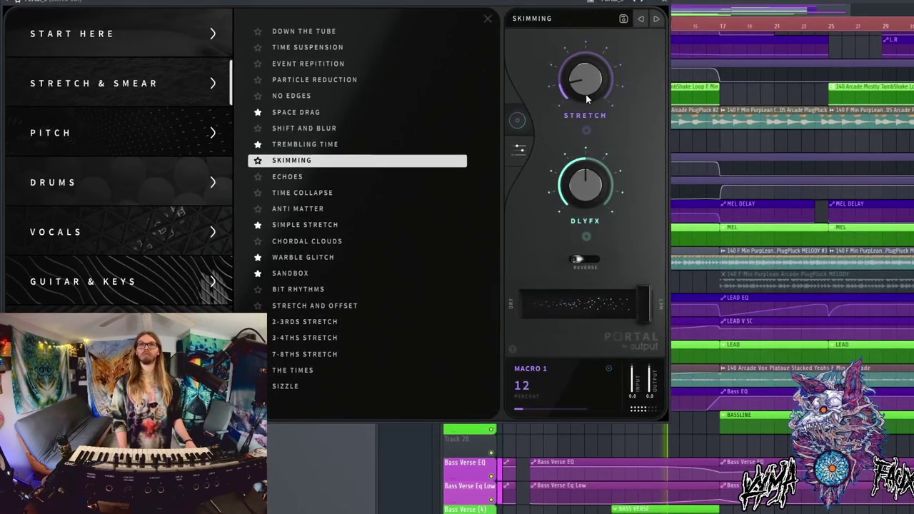
{"action": "left_click", "coordinate": [316, 193]}
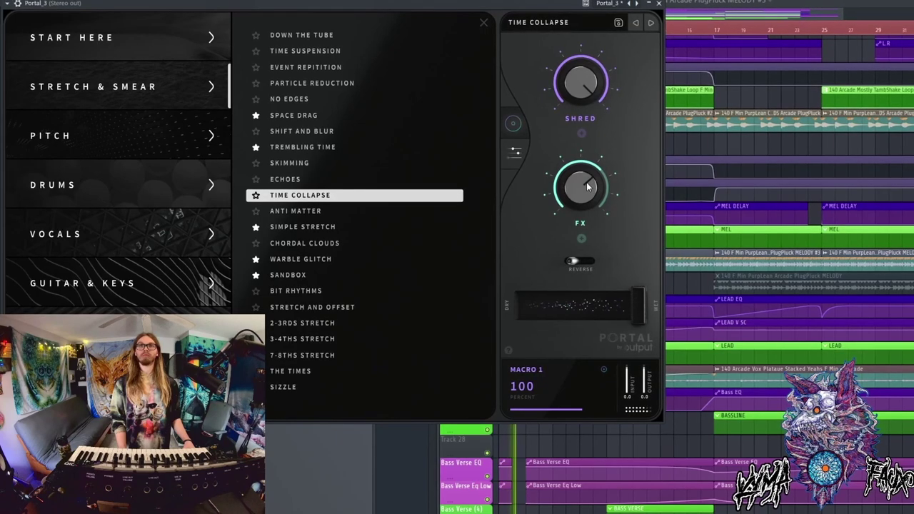
{"action": "key", "text": "F9"}
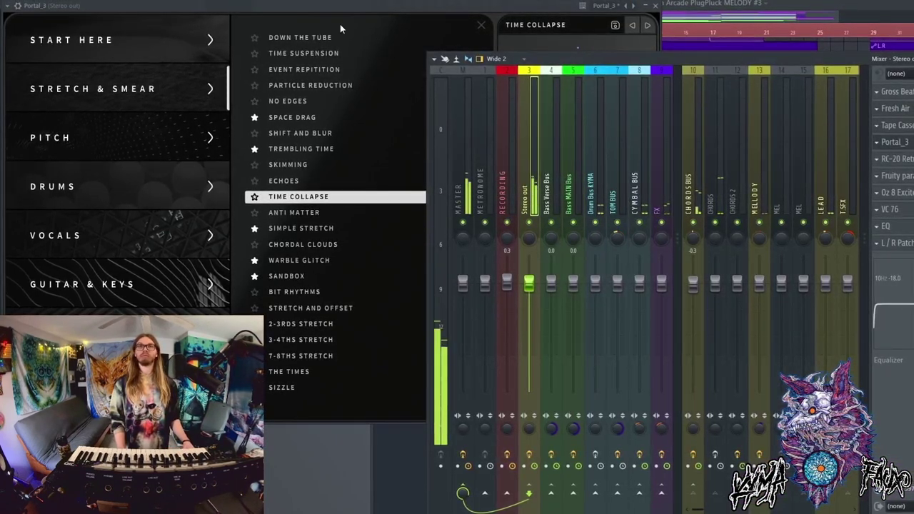
Lower Portal's output to -7.0 dB, set the Time Collapse preset's Shred macro to 32 percent and reduce its FX macro.
{"action": "left_click", "coordinate": [555, 15]}
{"action": "left_click_drag", "start_coordinate": [637, 385], "coordinate": [638, 405]}
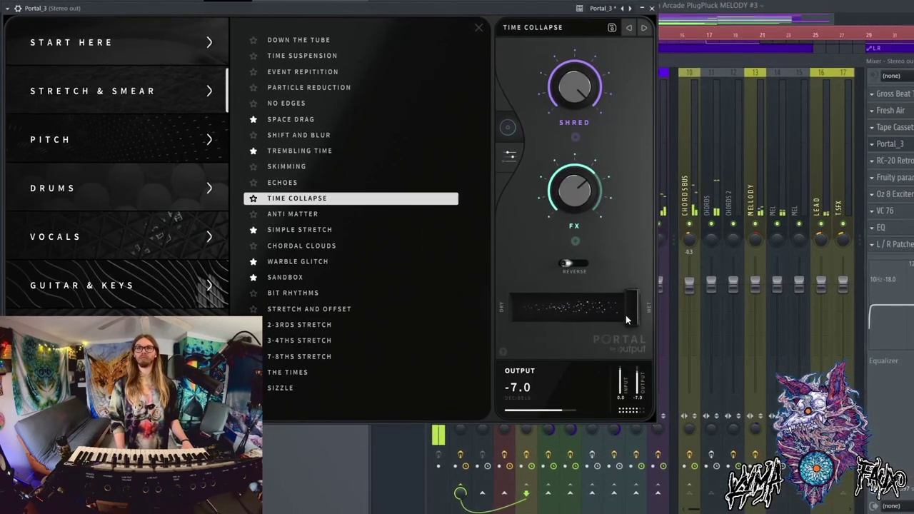
{"action": "left_click_drag", "start_coordinate": [583, 180], "coordinate": [581, 220]}
{"action": "left_click", "coordinate": [873, 388]}
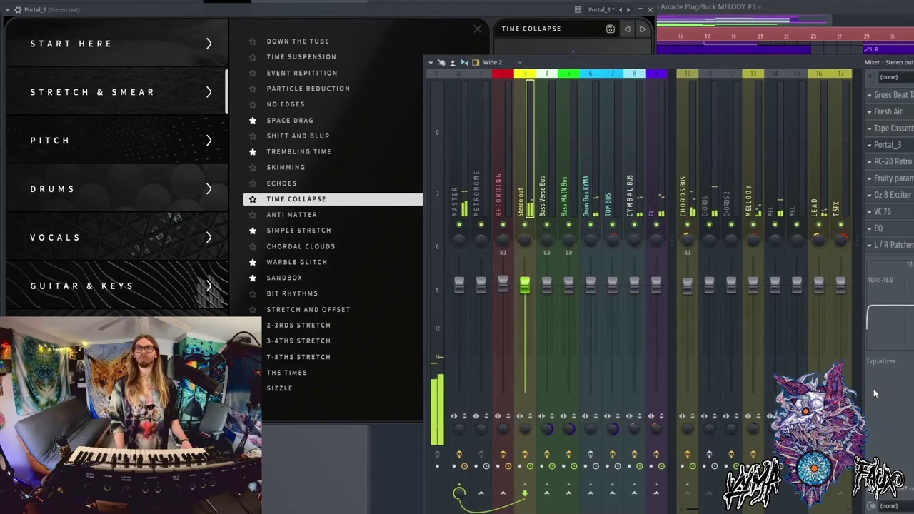
{"action": "left_click", "coordinate": [571, 88]}
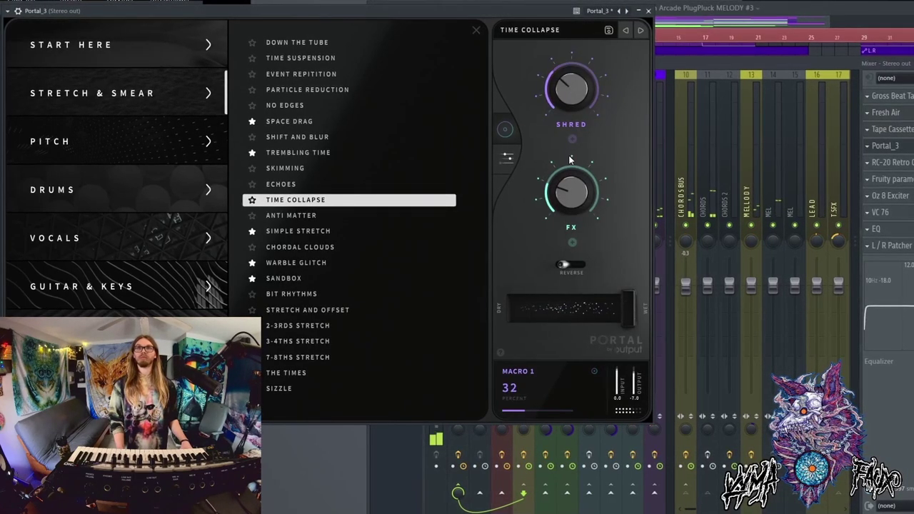
{"action": "key", "text": "F9"}
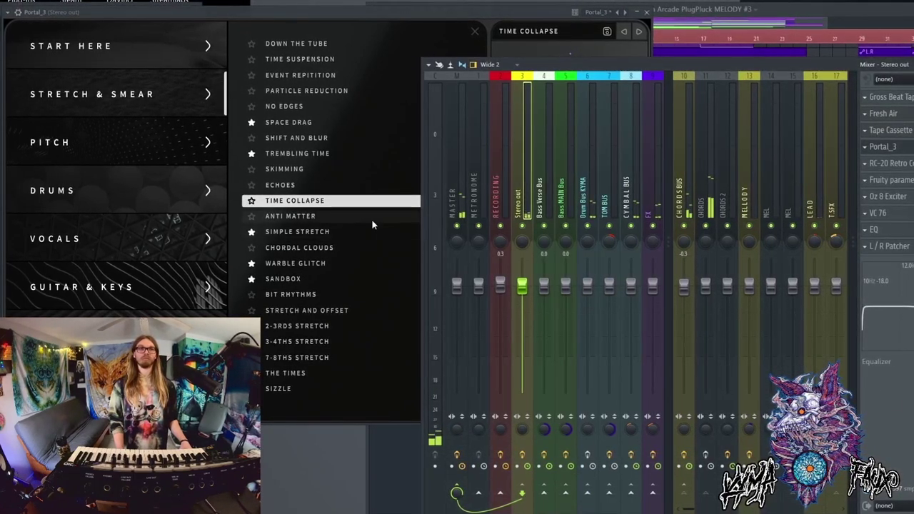
Try Portal's Anti Matter preset with Dark Grains raised to maximum and the Space macro at 39 percent.
{"action": "left_click", "coordinate": [334, 214]}
{"action": "left_click", "coordinate": [333, 215]}
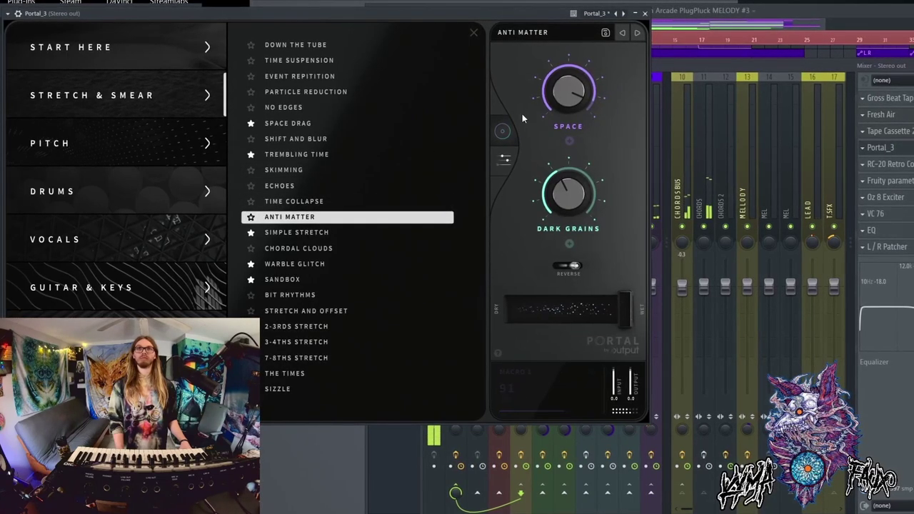
{"action": "left_click_drag", "start_coordinate": [573, 182], "coordinate": [568, 88]}
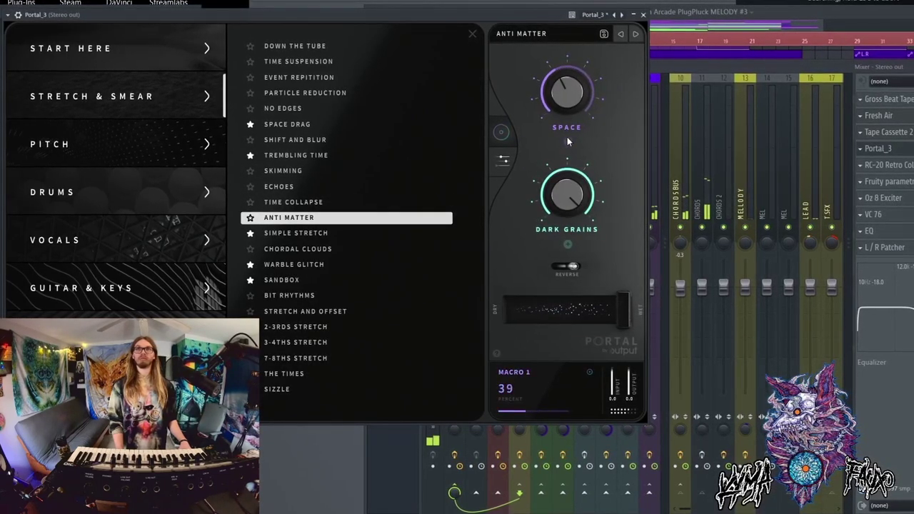
{"action": "key", "text": "F9"}
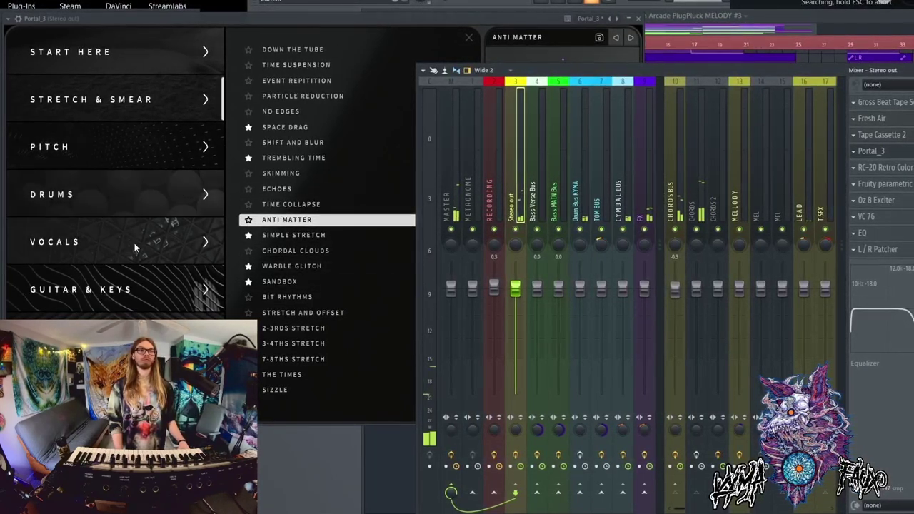
Load Portal's Dreamy Music Box preset from the Guitar & Keys category, set Time to 21 percent and raise the FX macro past halfway.
{"action": "left_click", "coordinate": [134, 289]}
{"action": "left_click", "coordinate": [291, 68]}
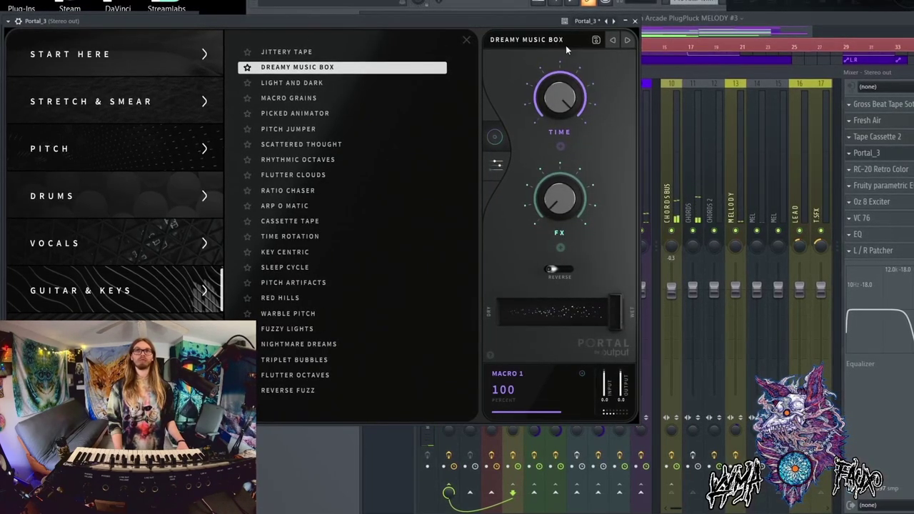
{"action": "left_click_drag", "start_coordinate": [559, 96], "coordinate": [552, 147]}
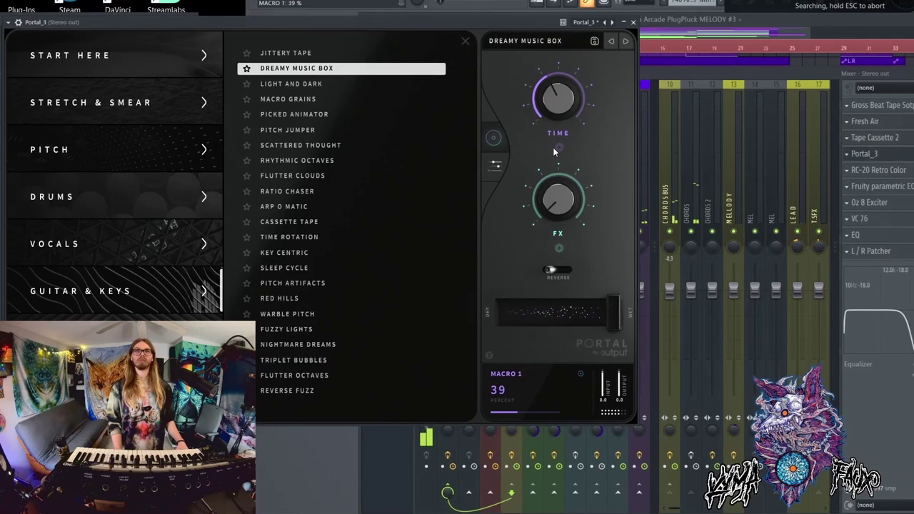
{"action": "left_click_drag", "start_coordinate": [567, 219], "coordinate": [568, 207]}
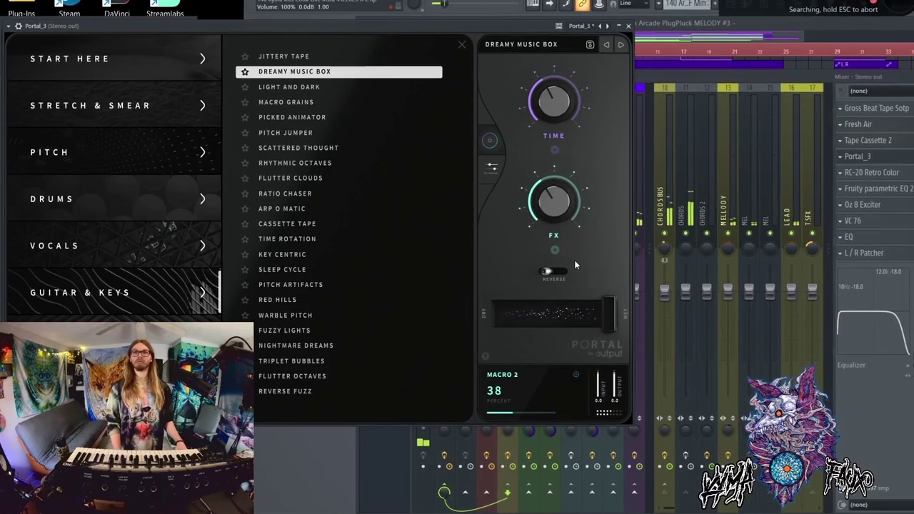
{"action": "left_click_drag", "start_coordinate": [553, 92], "coordinate": [554, 90]}
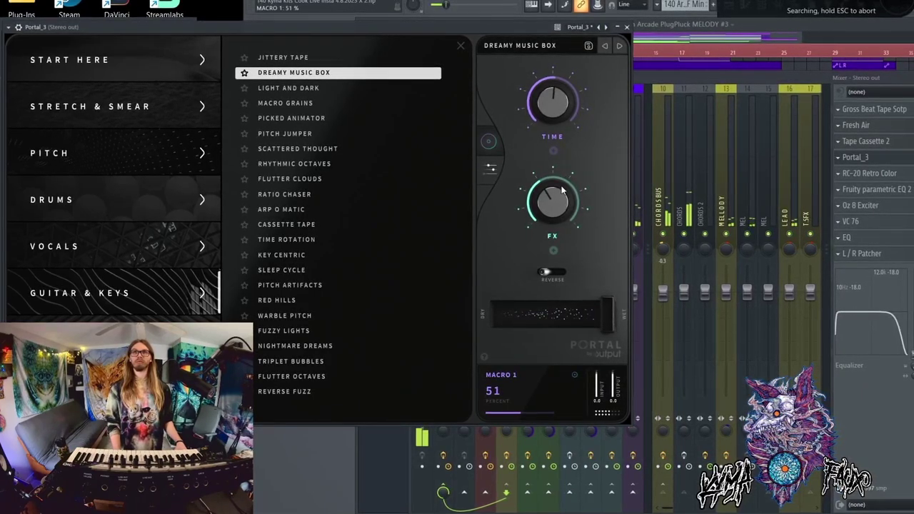
{"action": "left_click_drag", "start_coordinate": [551, 107], "coordinate": [552, 122]}
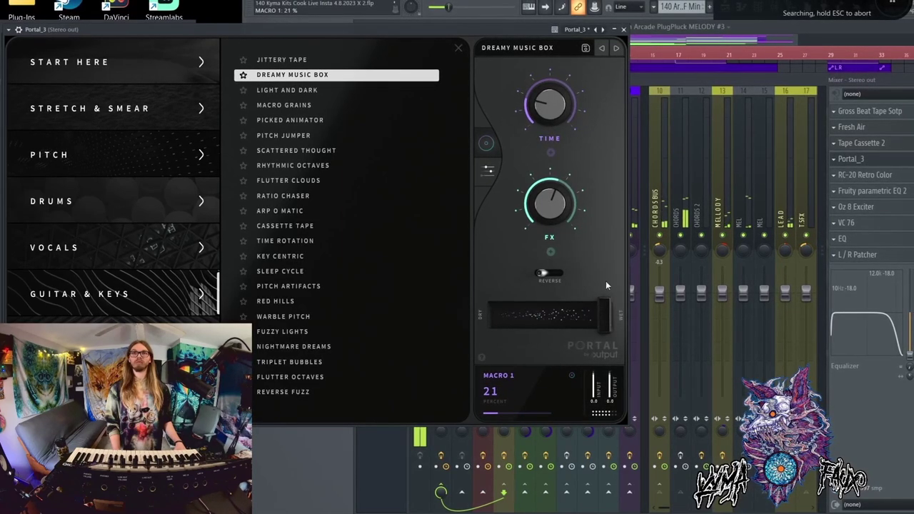
Set Portal's dry/wet mix on the Stereo out track to 34 percent.
{"action": "left_click", "coordinate": [846, 401]}
{"action": "key", "text": "F9"}
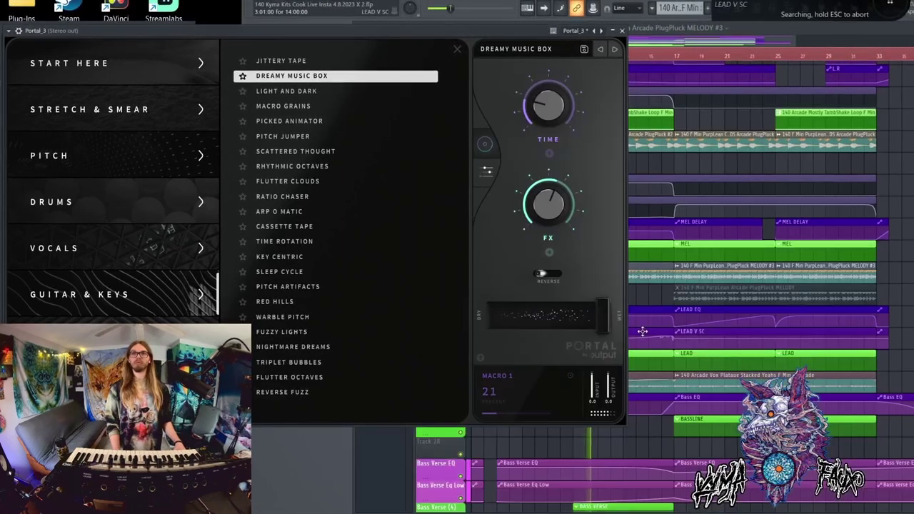
{"action": "left_click_drag", "start_coordinate": [608, 303], "coordinate": [539, 299]}
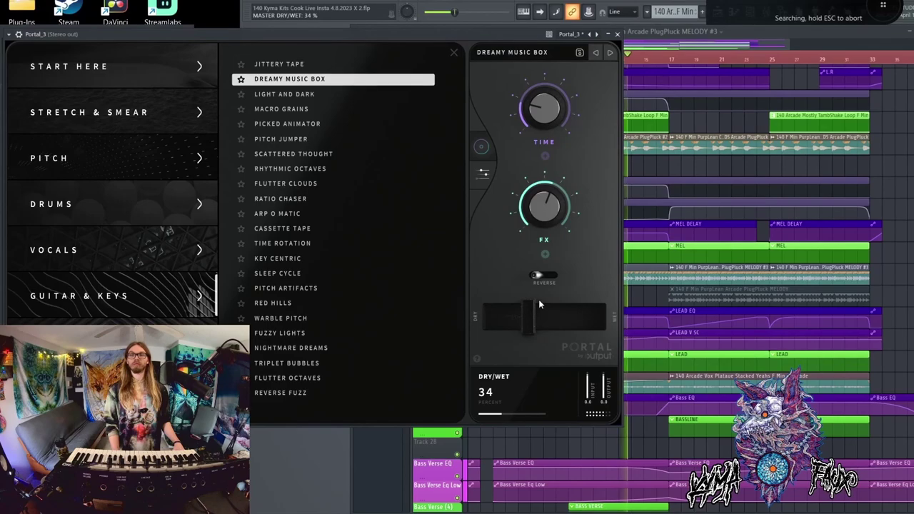
{"action": "key", "text": "Escape"}
Insert a playlist track below Chords 1.2 and name it PORTAL.
{"action": "scroll", "coordinate": [657, 115], "scroll_direction": "up", "scroll_amount": 5}
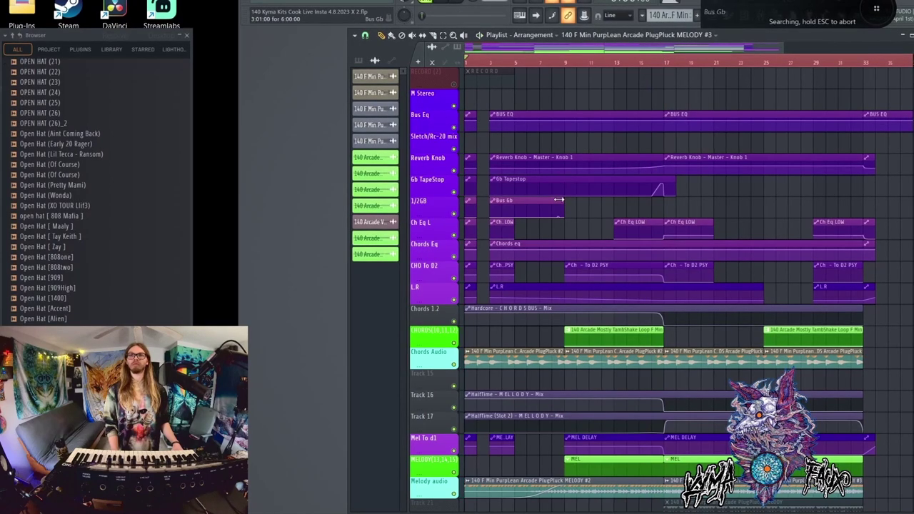
{"action": "scroll", "coordinate": [555, 210], "scroll_direction": "down", "scroll_amount": 4}
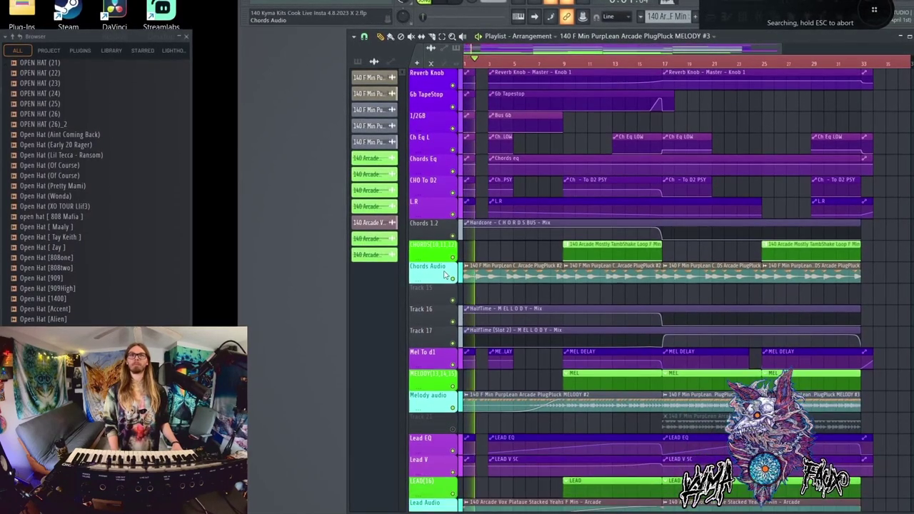
{"action": "right_click", "coordinate": [439, 243]}
{"action": "key", "text": "i"}
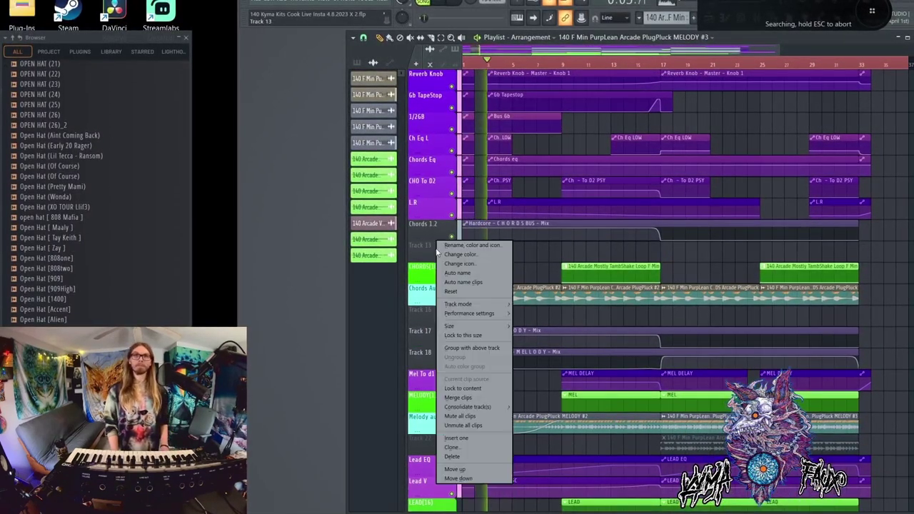
{"action": "key", "text": "r"}
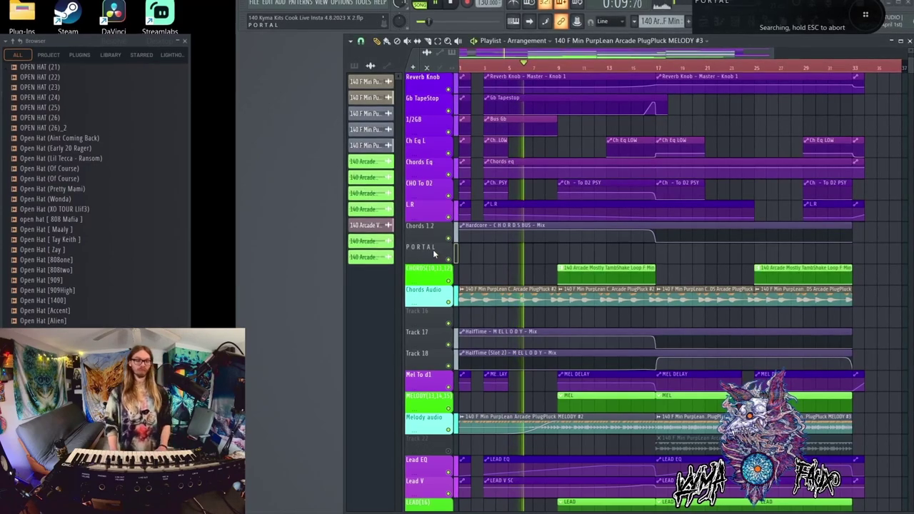
Create an automation clip for Portal's master dry/wet on the PORTAL playlist track and add a control point to it.
{"action": "key", "text": "F9"}
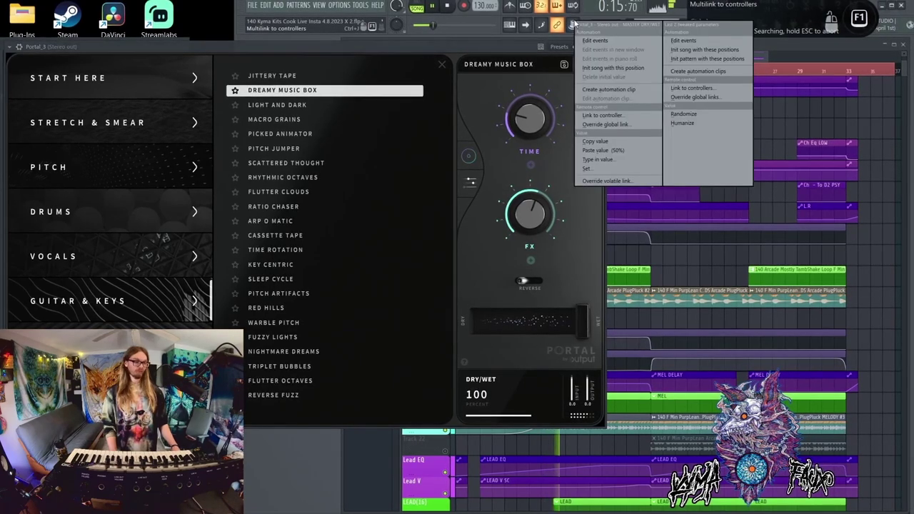
{"action": "left_click", "coordinate": [662, 152]}
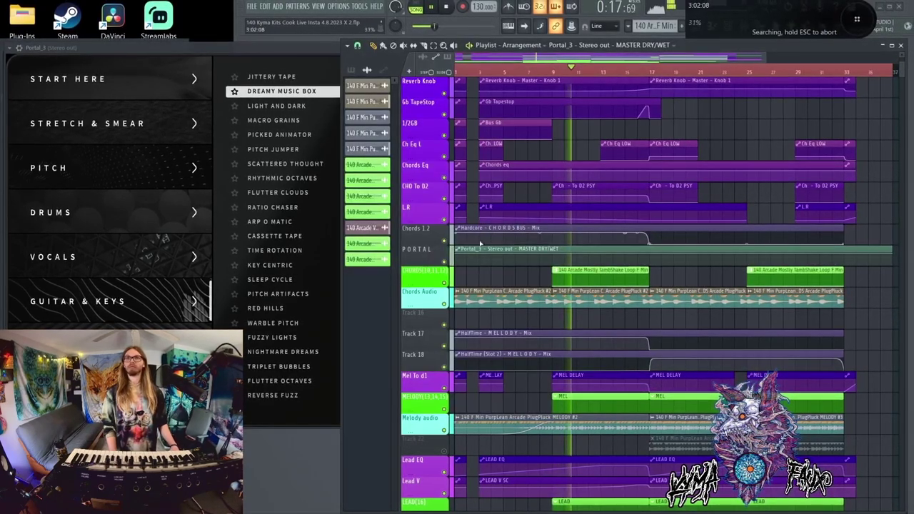
{"action": "right_click", "coordinate": [540, 260]}
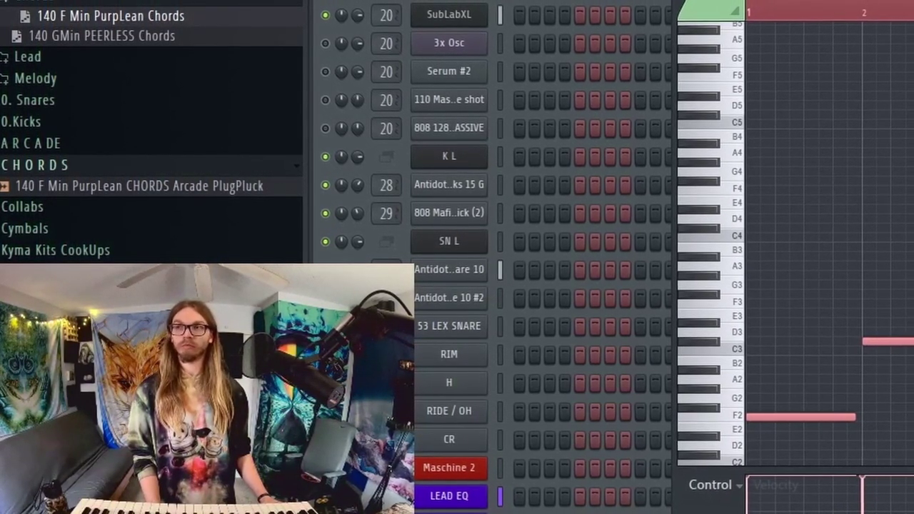
Switch the SubLabXL bass channel to a triangle sound with Grunge distortion and check its level on the Bass MAIN Bus.
{"action": "key", "text": "space"}
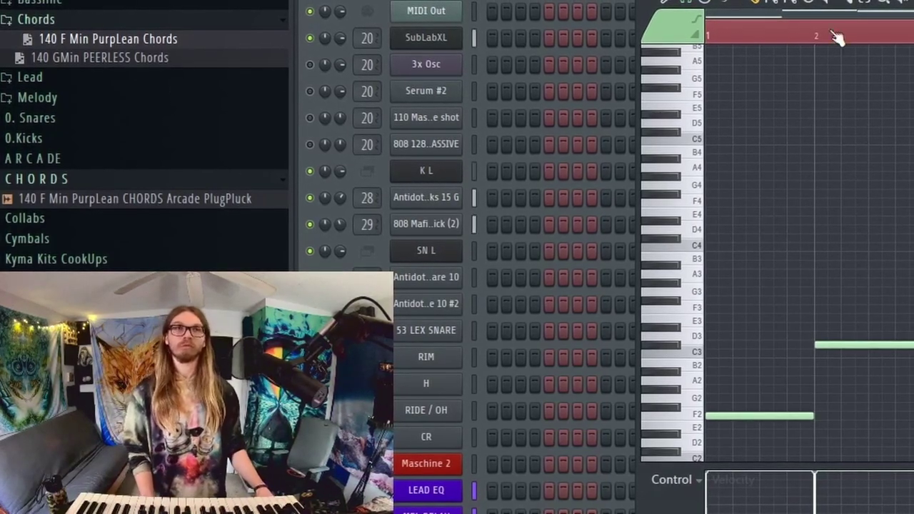
{"action": "left_click", "coordinate": [427, 37]}
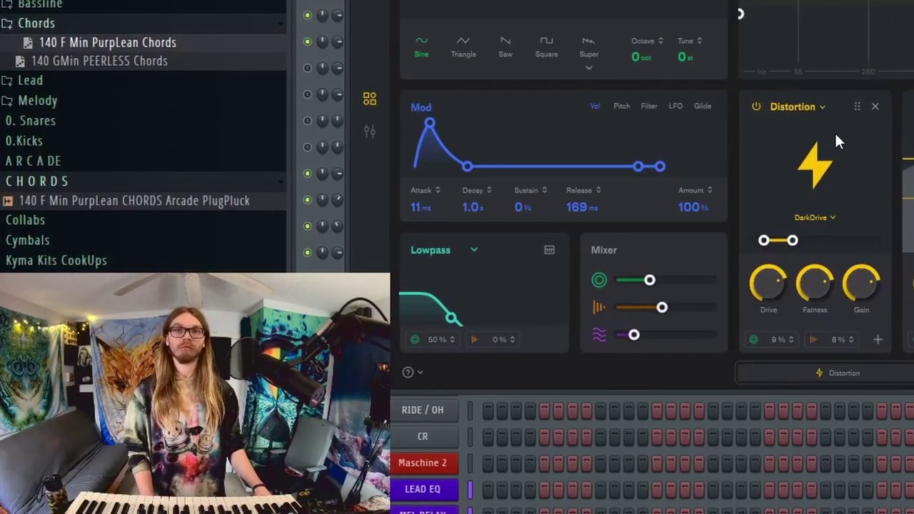
{"action": "key", "text": "F9"}
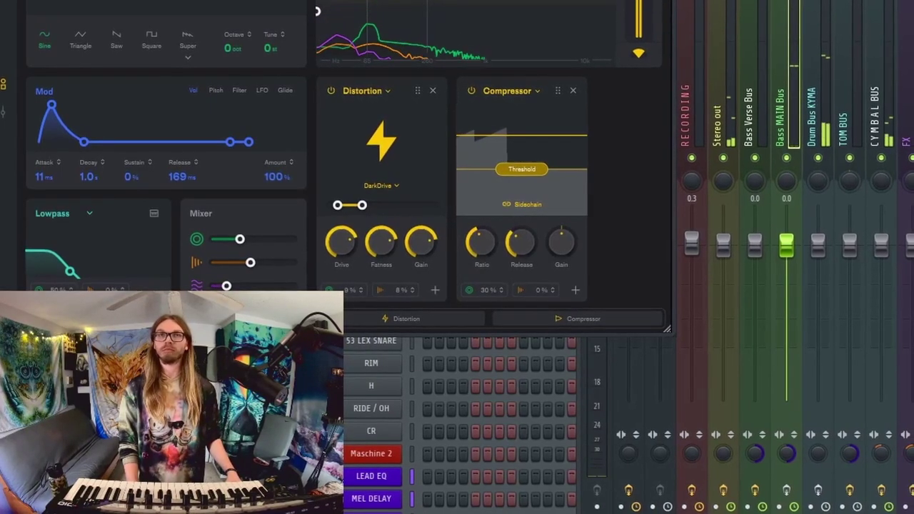
{"action": "key", "text": "F9"}
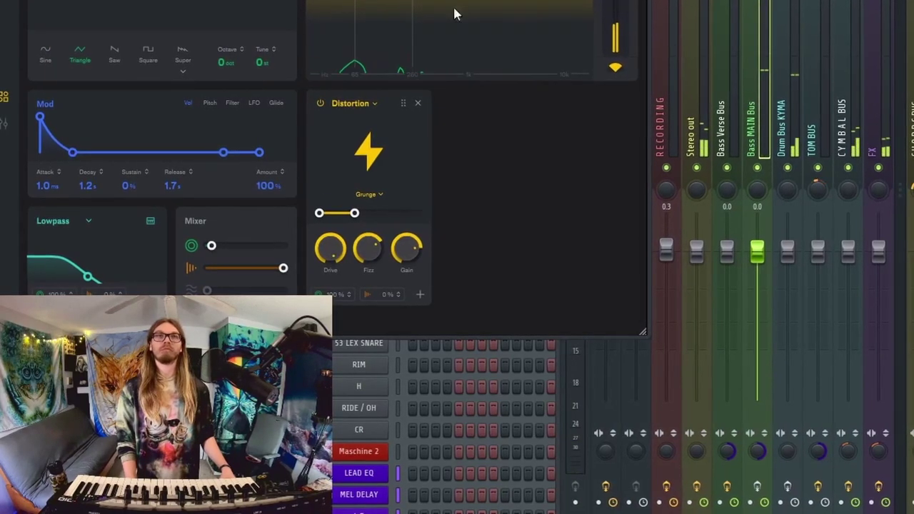
{"action": "key", "text": "F6"}
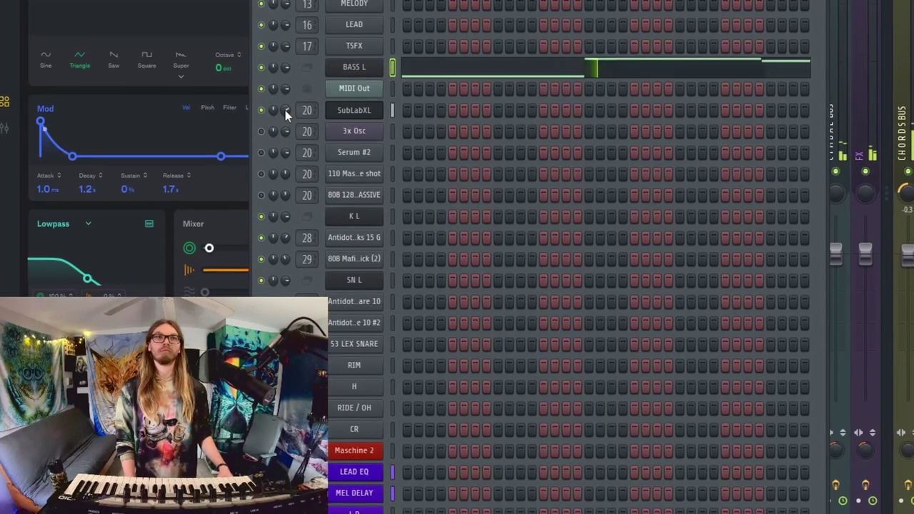
{"action": "key", "text": "F9"}
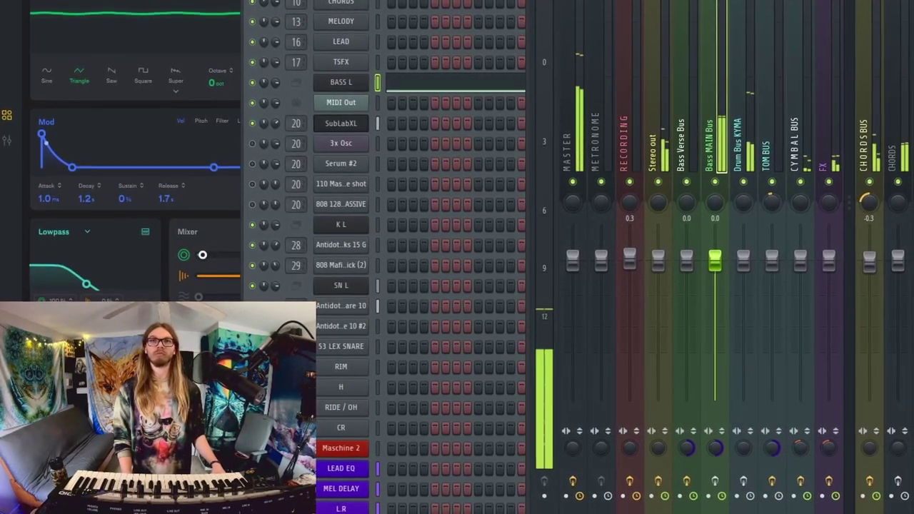
Bring up the BASS L channel's options and switch the channel rack from the bassline to the Bass Verse pattern.
{"action": "key", "text": "F5"}
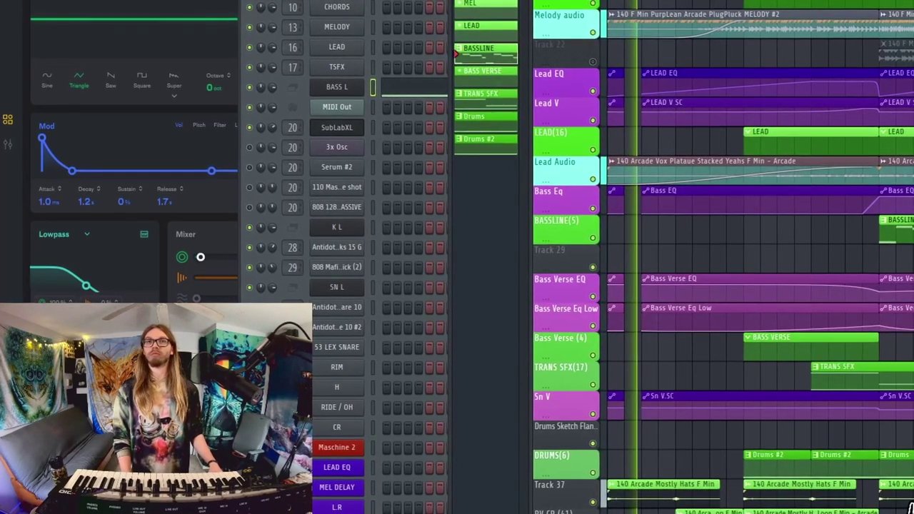
{"action": "right_click", "coordinate": [354, 85]}
{"action": "left_click", "coordinate": [506, 100]}
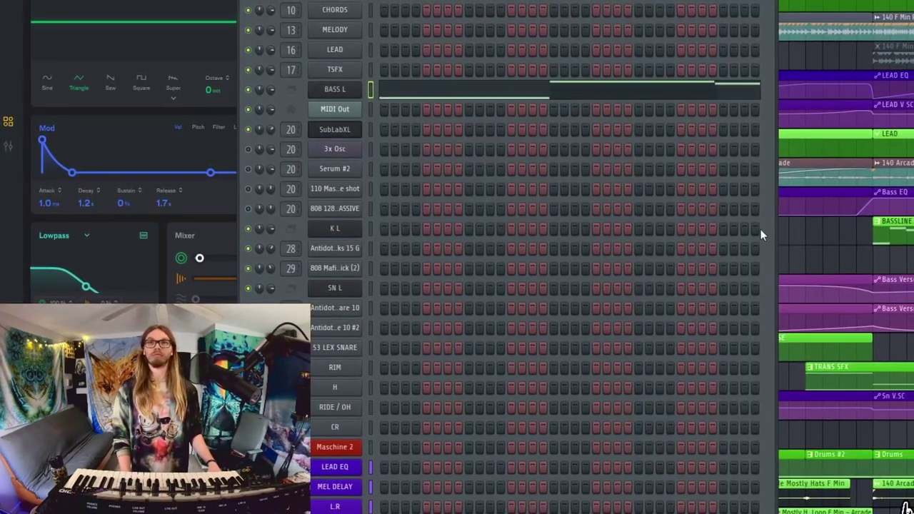
{"action": "left_click", "coordinate": [791, 238]}
{"action": "left_click", "coordinate": [477, 74]}
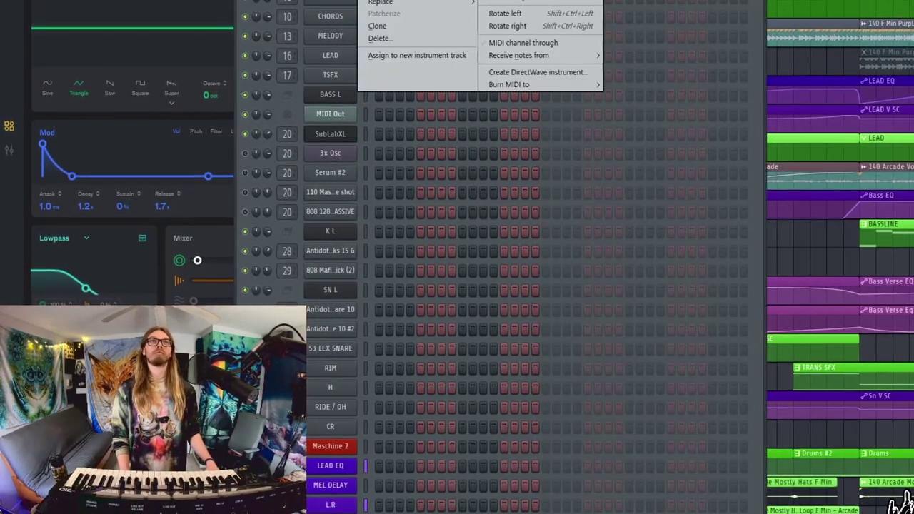
{"action": "right_click", "coordinate": [331, 87]}
{"action": "key", "text": "Escape"}
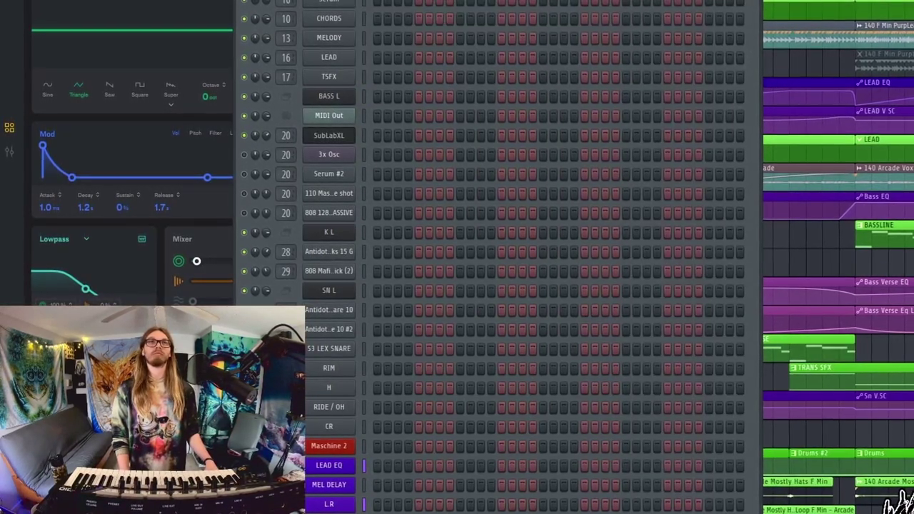
Replace the bass verse channel's instrument with SubLabXL and load the Simple Reese preset from the Reese Subs pack.
{"action": "right_click", "coordinate": [328, 96]}
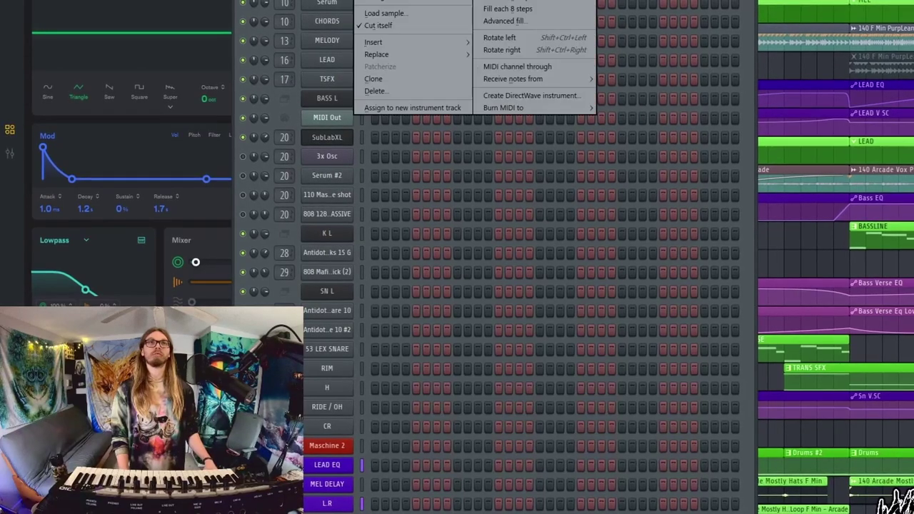
{"action": "mouse_move", "coordinate": [388, 56]}
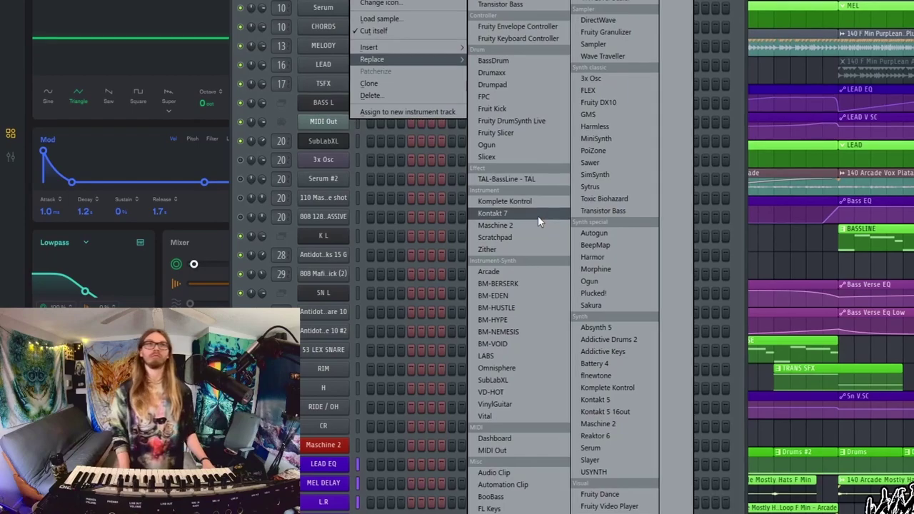
{"action": "left_click", "coordinate": [514, 377]}
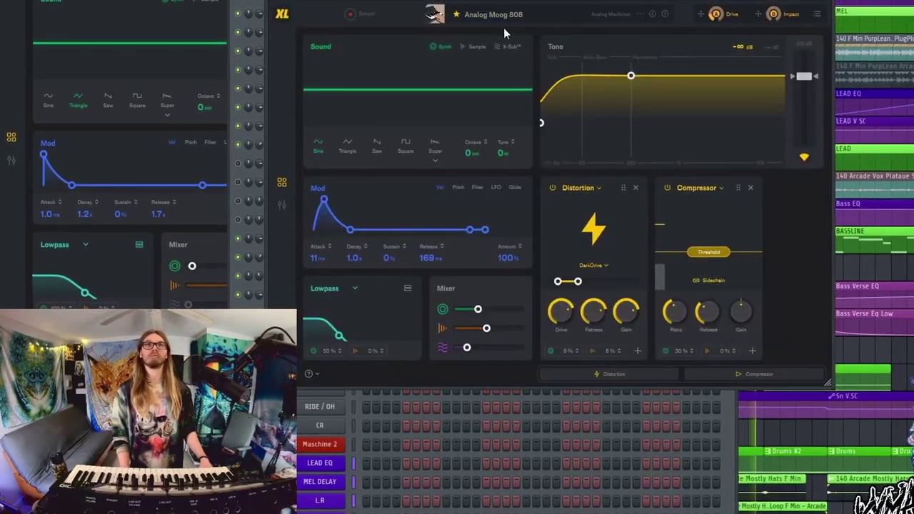
{"action": "left_click", "coordinate": [494, 15]}
{"action": "scroll", "coordinate": [599, 135], "scroll_direction": "down", "scroll_amount": 10}
{"action": "scroll", "coordinate": [592, 178], "scroll_direction": "down", "scroll_amount": 5}
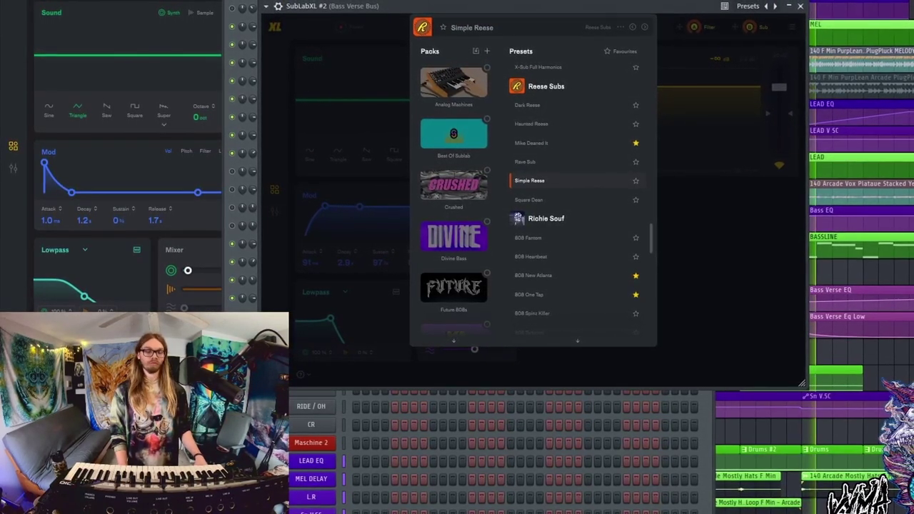
Check the Simple Reese sound's level in the mixer during playback and select the Bass Verse Bus track.
{"action": "key", "text": "F9"}
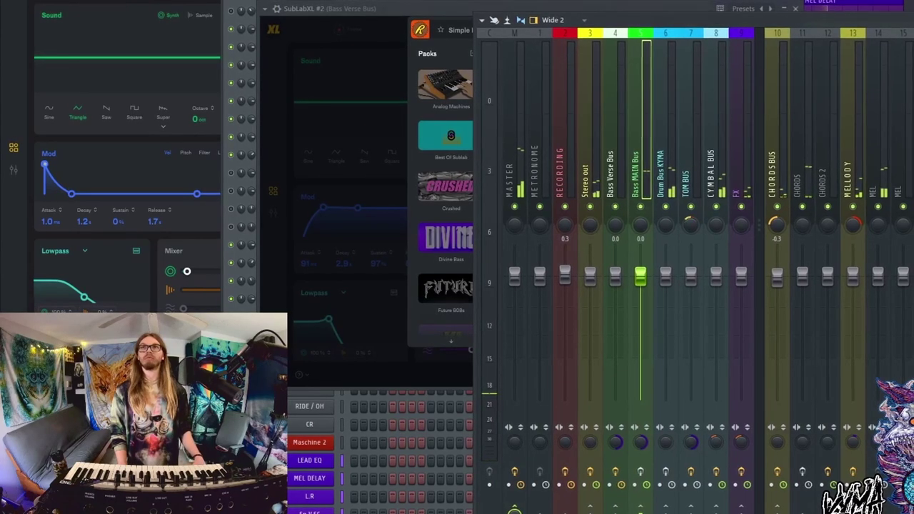
{"action": "key", "text": "F5"}
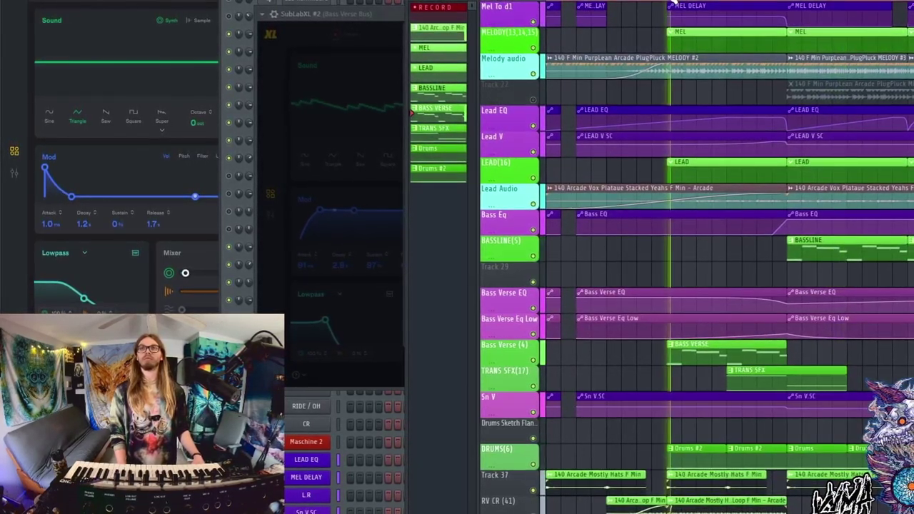
{"action": "left_click", "coordinate": [399, 20]}
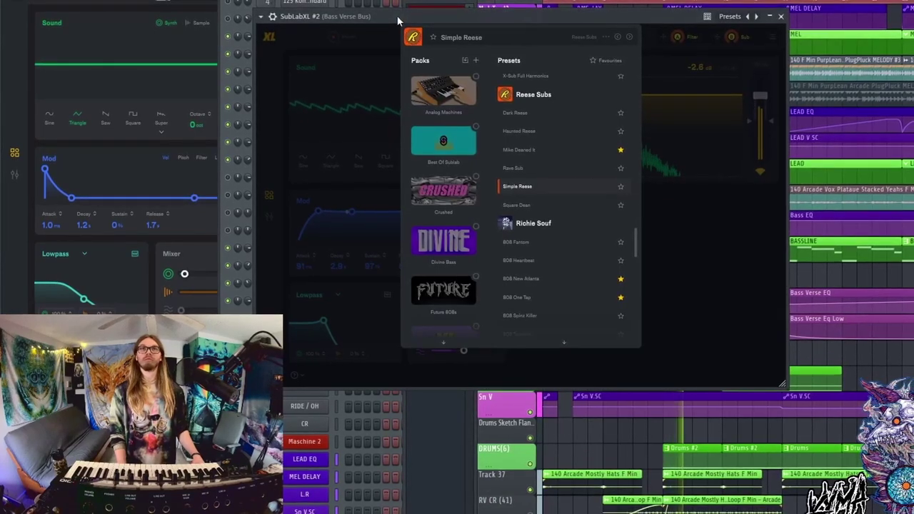
{"action": "key", "text": "Escape"}
{"action": "key", "text": "F9"}
{"action": "key", "text": "F9"}
{"action": "key", "text": "F9"}
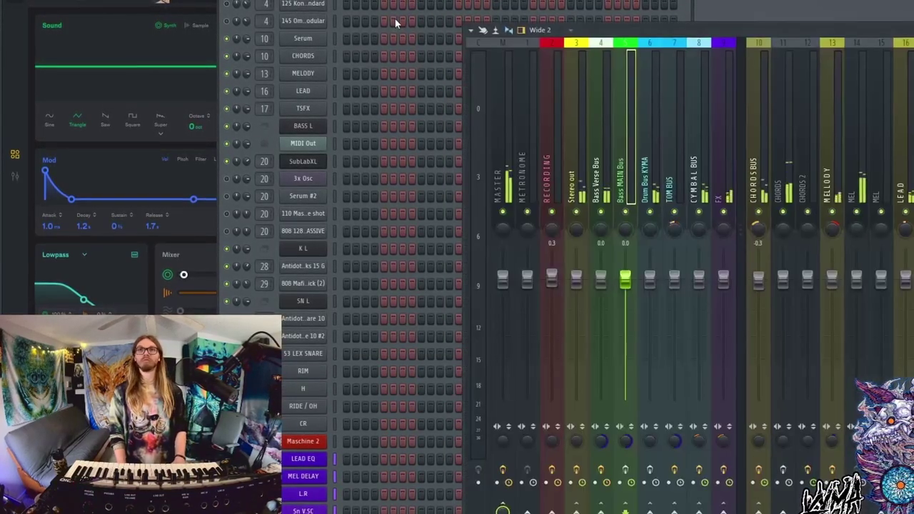
{"action": "left_click", "coordinate": [602, 364]}
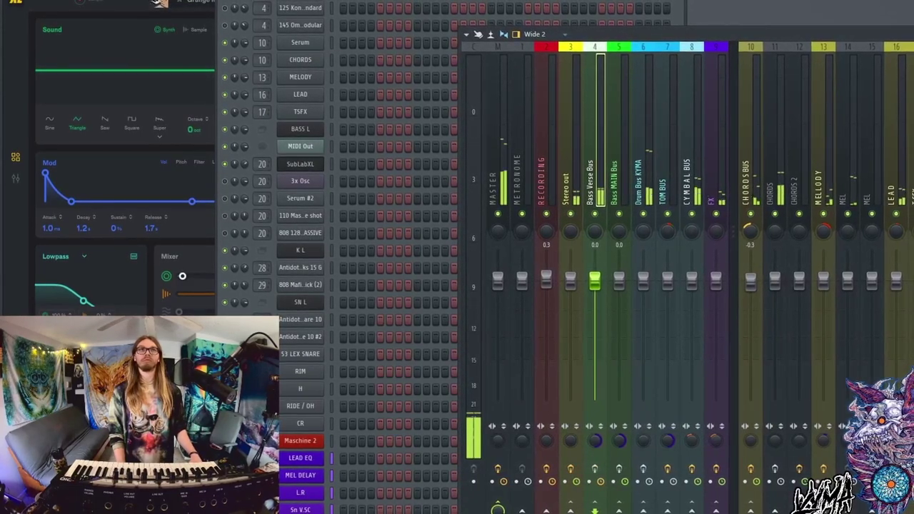
Lengthen all notes in the Bass VERSE pattern slightly so each one overlaps the next, and play the pattern.
{"action": "key", "text": "F7"}
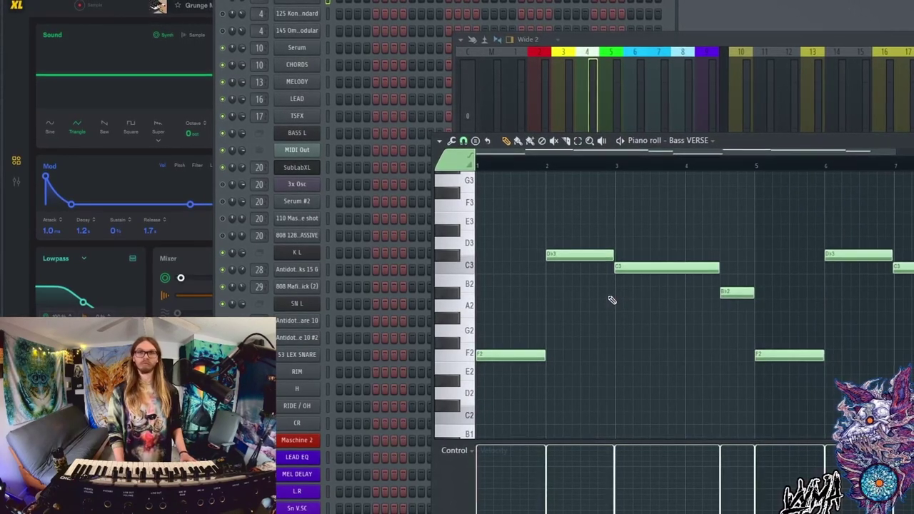
{"action": "key", "text": "ctrl+a"}
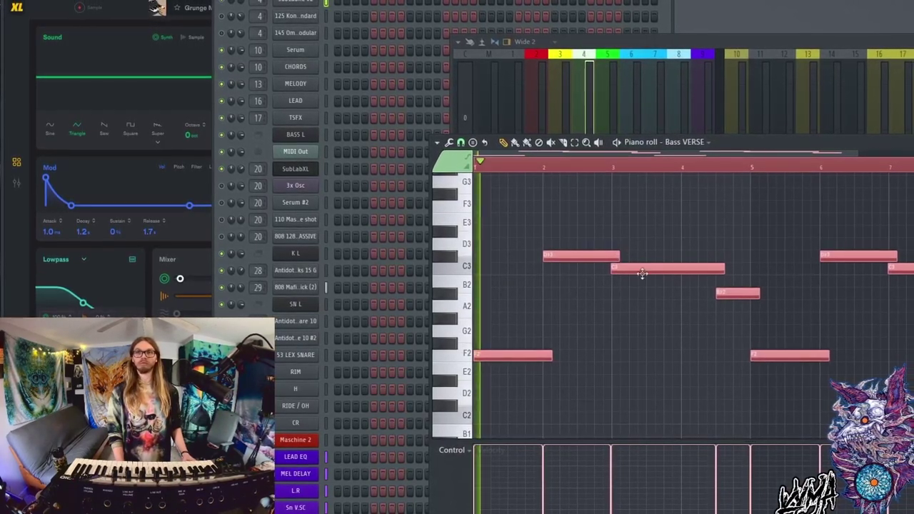
{"action": "key", "text": "space"}
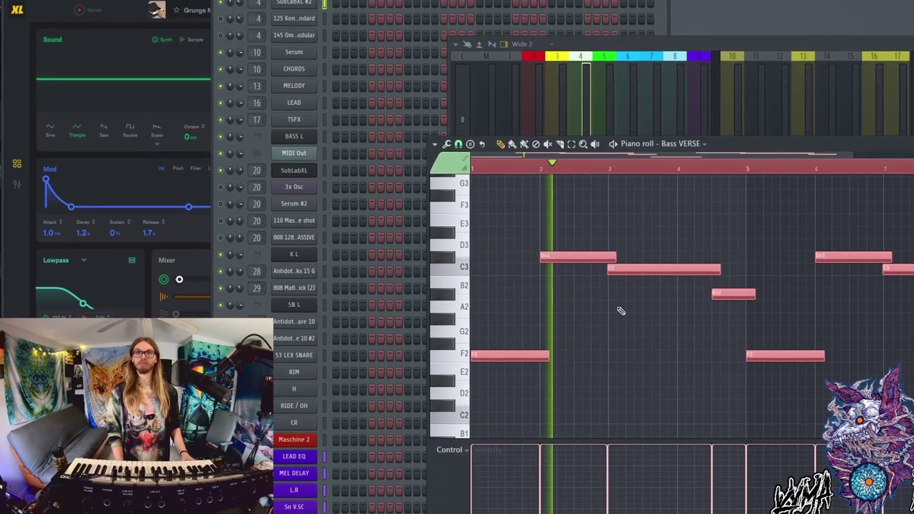
{"action": "left_click", "coordinate": [619, 310]}
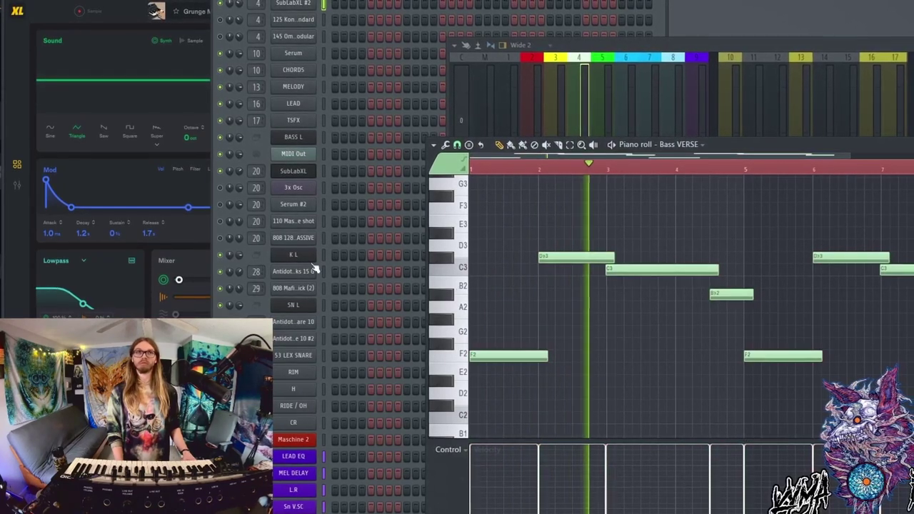
Set the glide time of the bass verse's Simple Reese sound in SubLabXL #2 to 202 ms.
{"action": "left_click", "coordinate": [311, 8]}
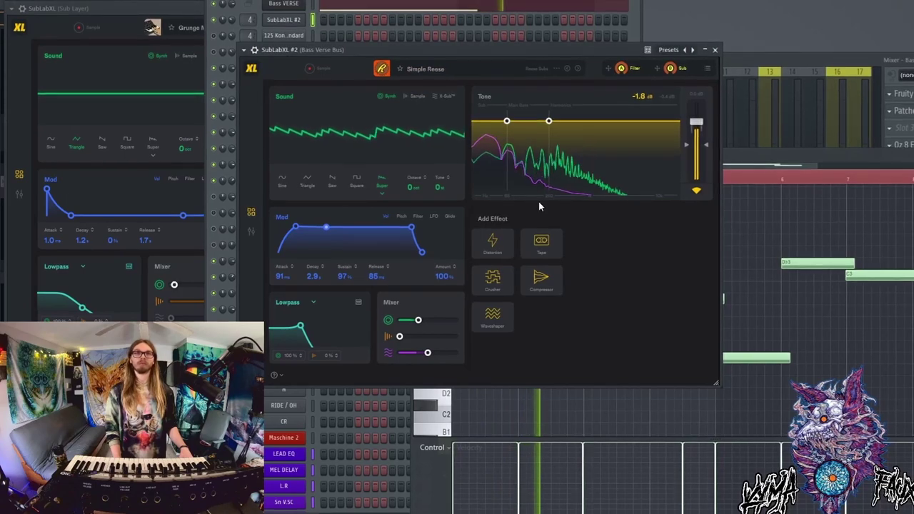
{"action": "left_click", "coordinate": [449, 217]}
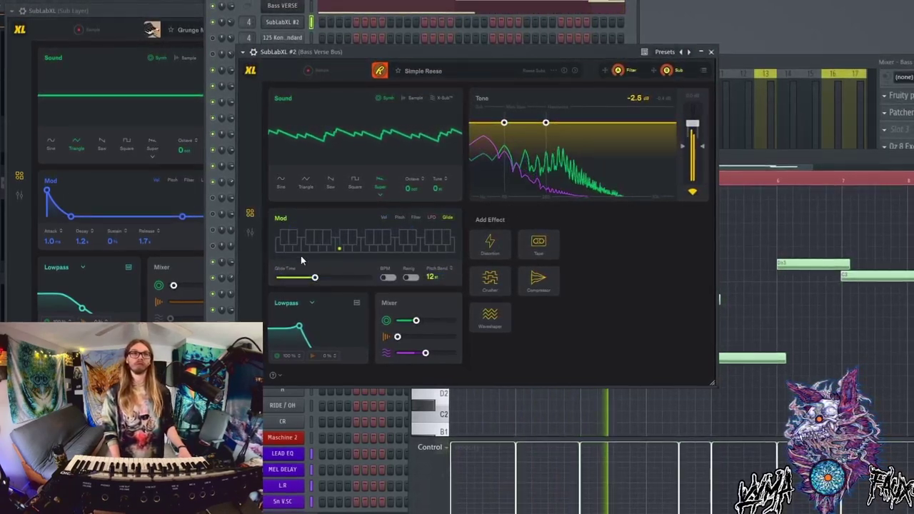
{"action": "mouse_move", "coordinate": [318, 278]}
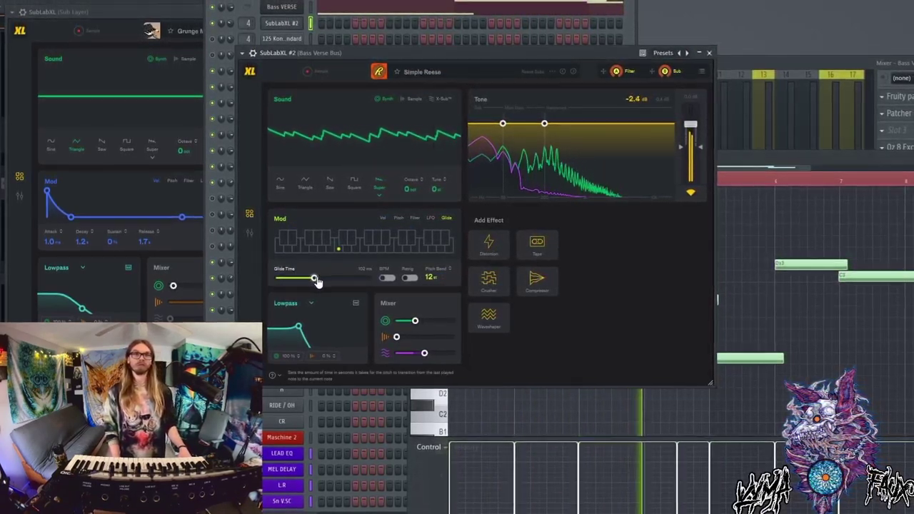
{"action": "left_click_drag", "start_coordinate": [322, 279], "coordinate": [323, 281]}
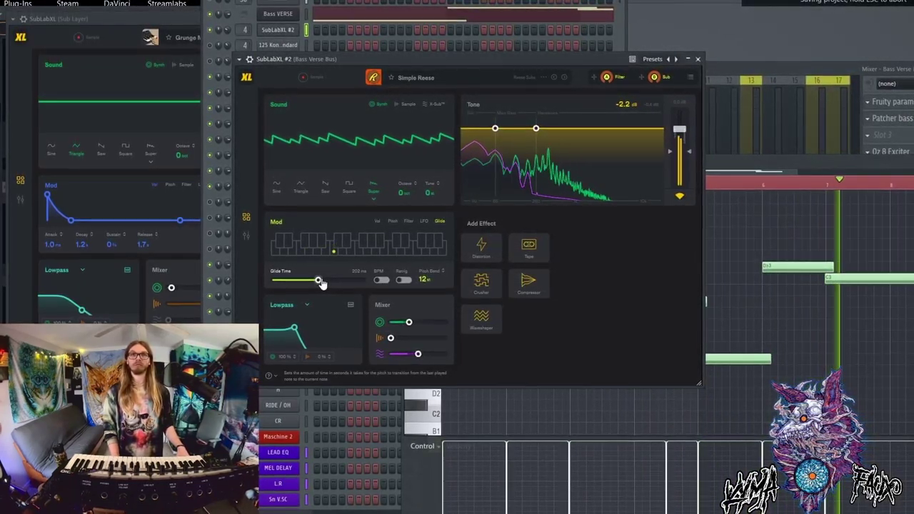
{"action": "key", "text": "Escape"}
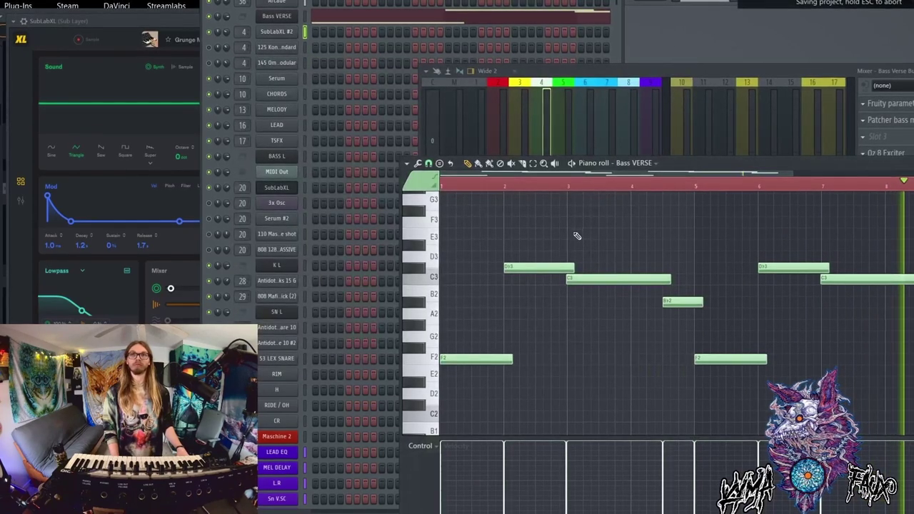
Step through the mixer tracks from MEL past T.SFX to bass VERSE sub to inspect their levels and effects.
{"action": "key", "text": "F9"}
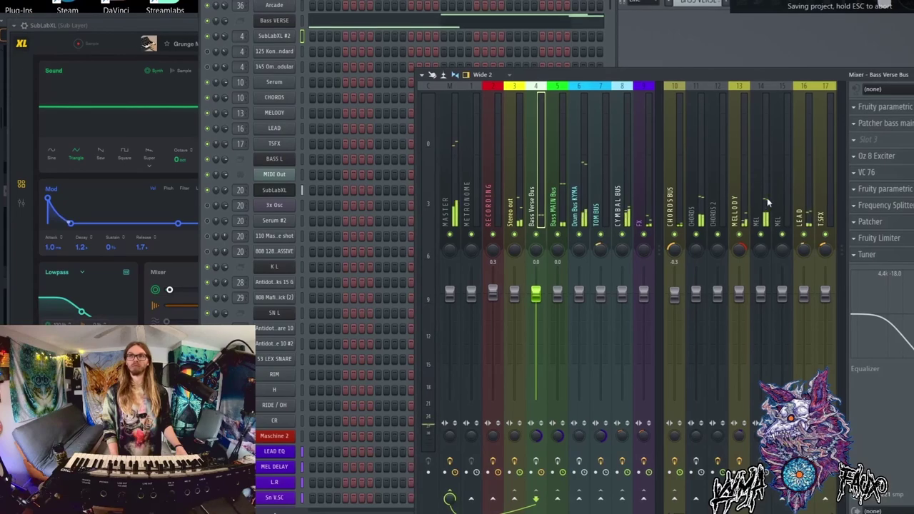
{"action": "left_click", "coordinate": [756, 197]}
{"action": "key", "text": "Right"}
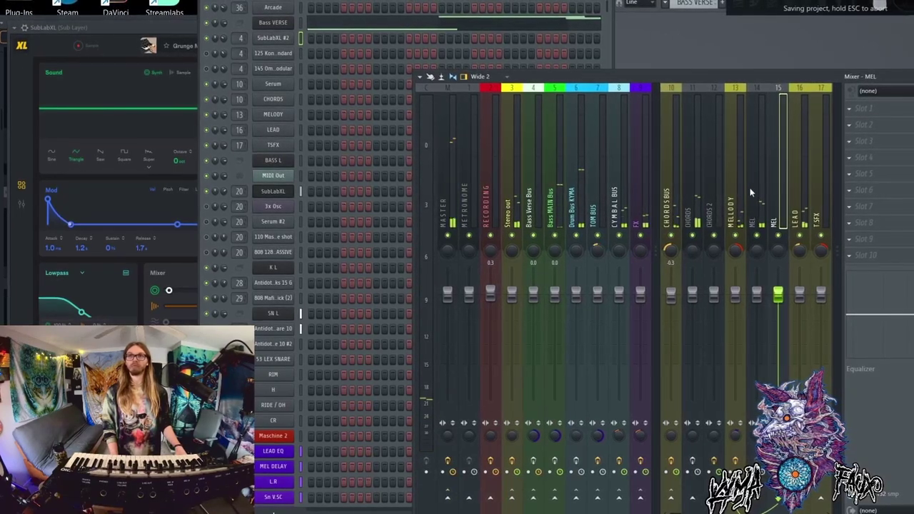
{"action": "key", "text": "Right"}
{"action": "key", "text": "Right"}
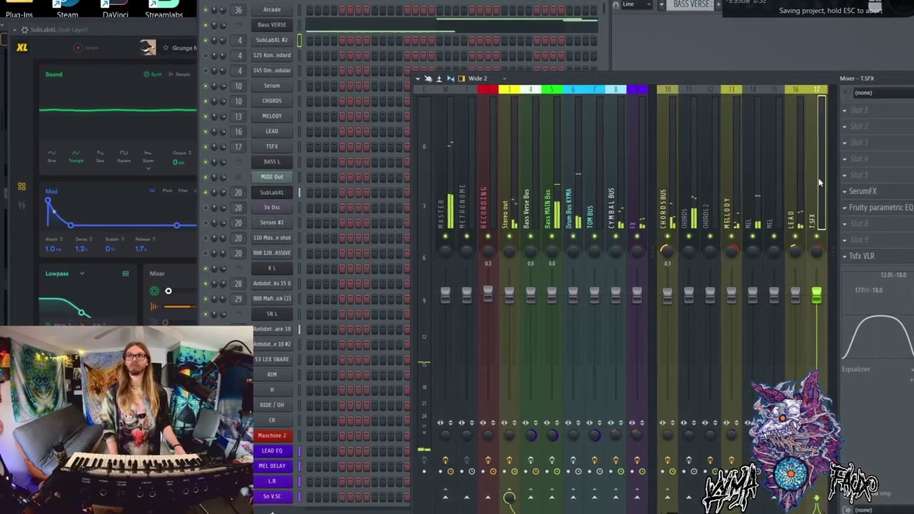
{"action": "key", "text": "Right"}
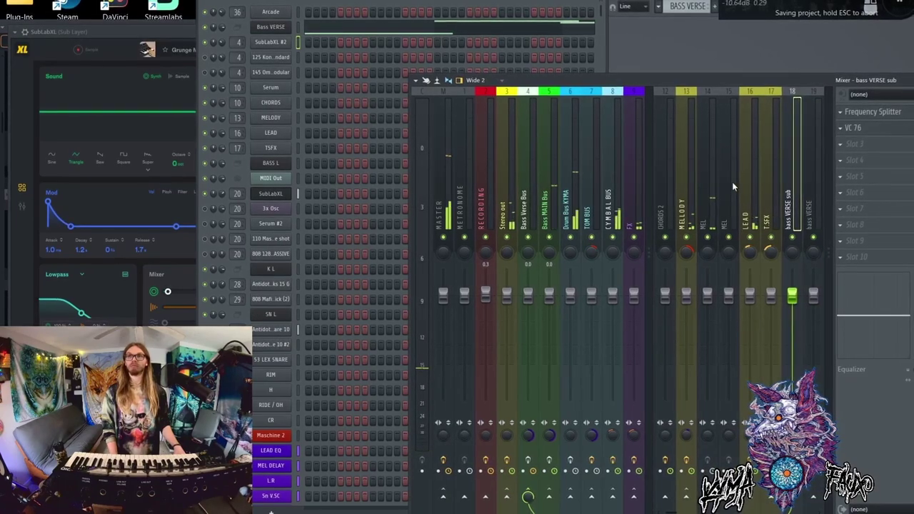
Bring up the playlist arrangement in place of the mixer and channel rack, and check the audio level in Streamlabs.
{"action": "key", "text": "F9"}
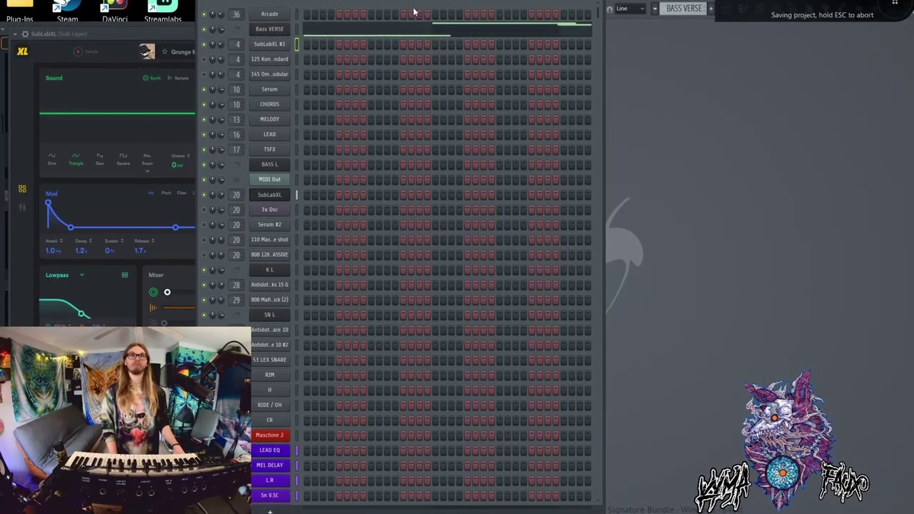
{"action": "key", "text": "F6"}
{"action": "left_click", "coordinate": [463, 33]}
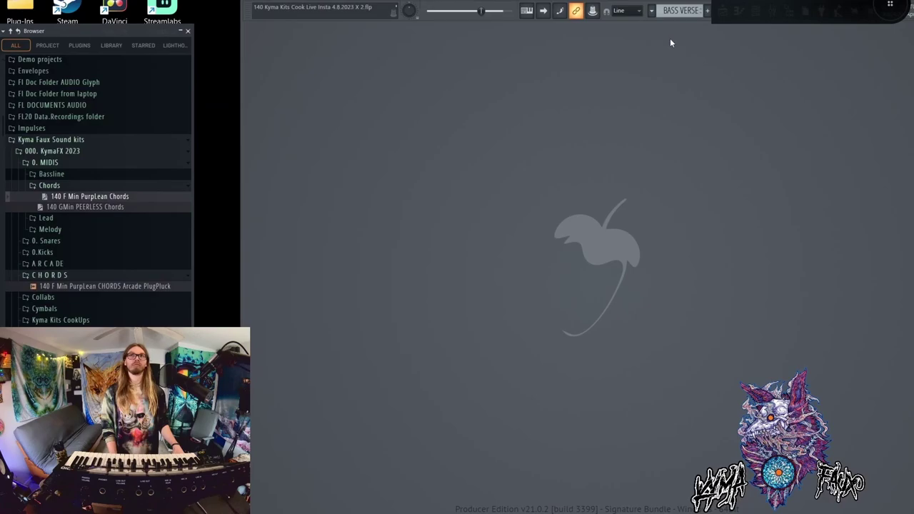
{"action": "left_click", "coordinate": [752, 14]}
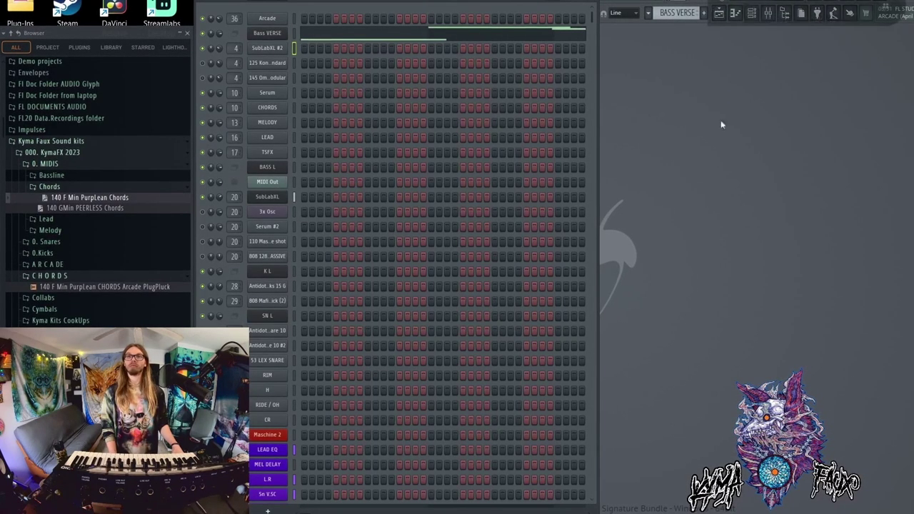
{"action": "key", "text": "F6"}
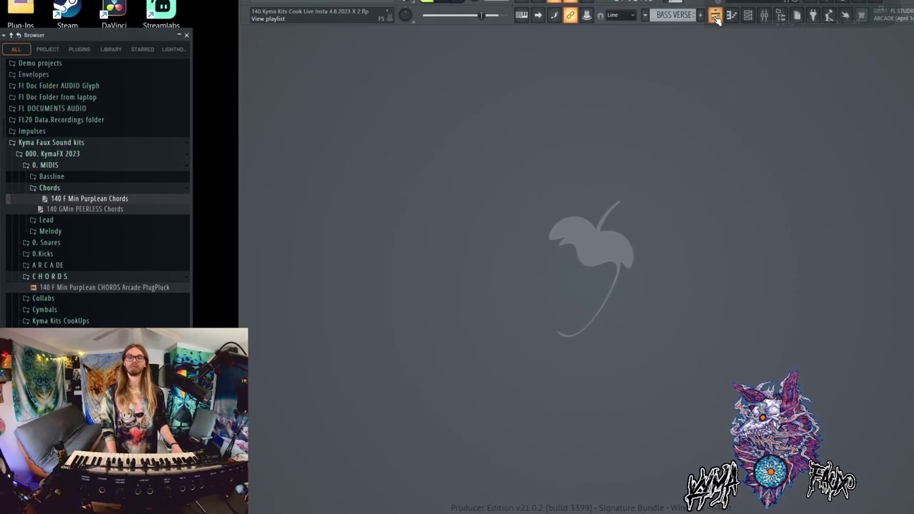
{"action": "left_click", "coordinate": [714, 15]}
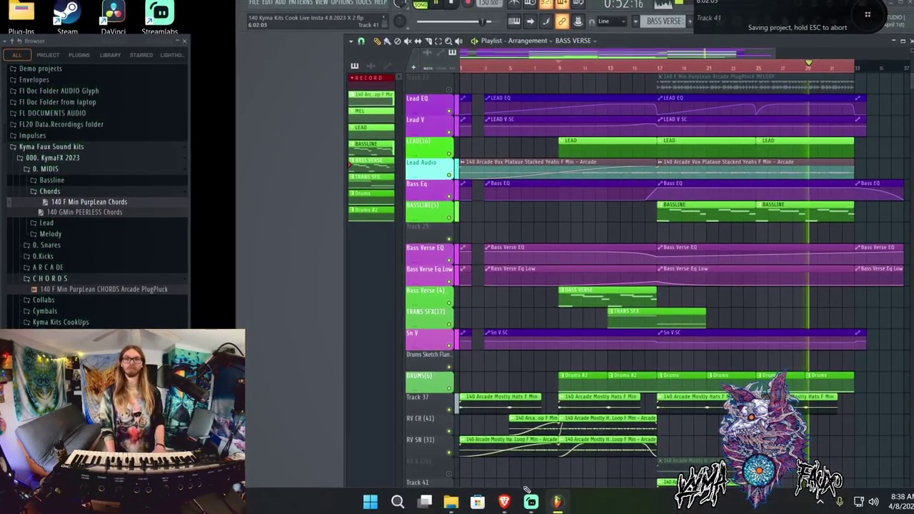
{"action": "left_click", "coordinate": [531, 501]}
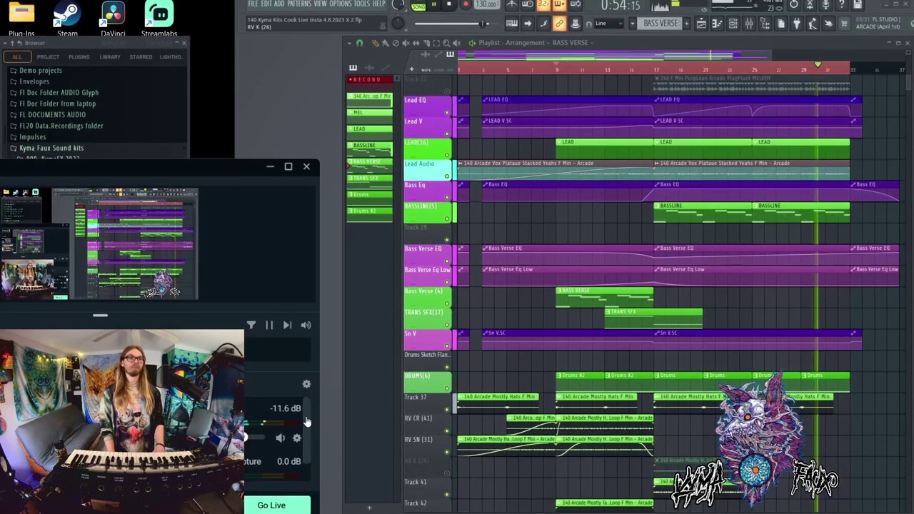
{"action": "left_click", "coordinate": [275, 137]}
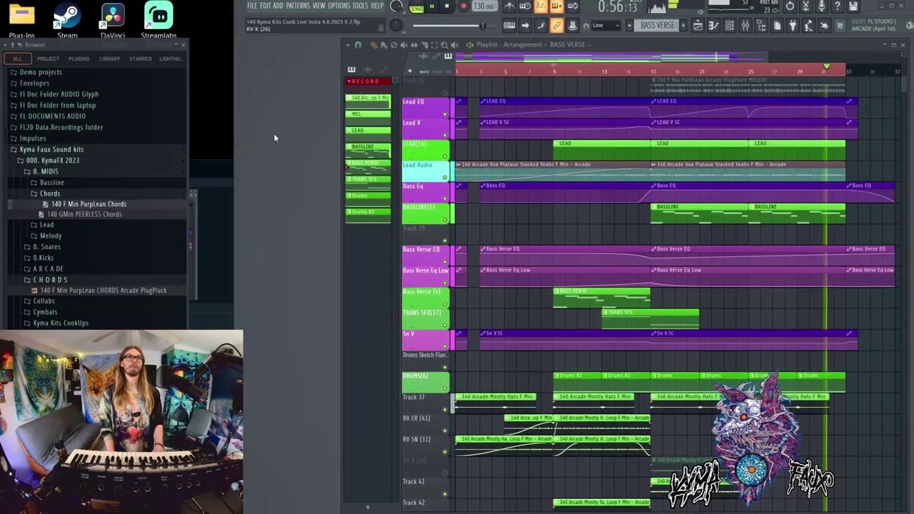
Save the project and play the whole arrangement from the beginning in the playlist.
{"action": "key", "text": "ctrl+s"}
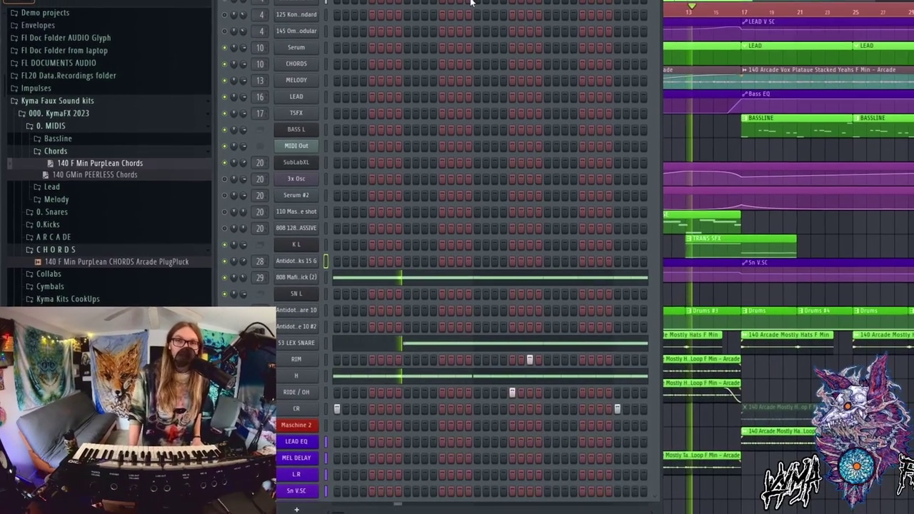
{"action": "key", "text": "ctrl+s"}
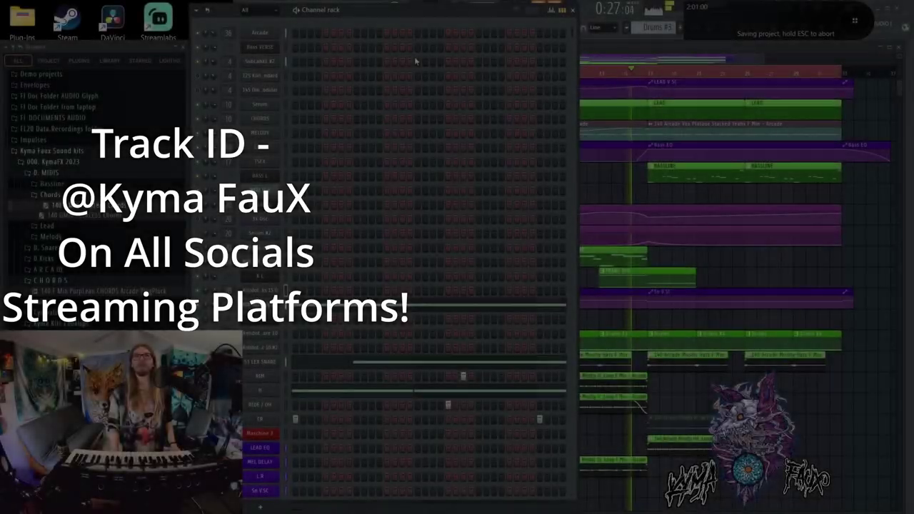
{"action": "key", "text": "F6"}
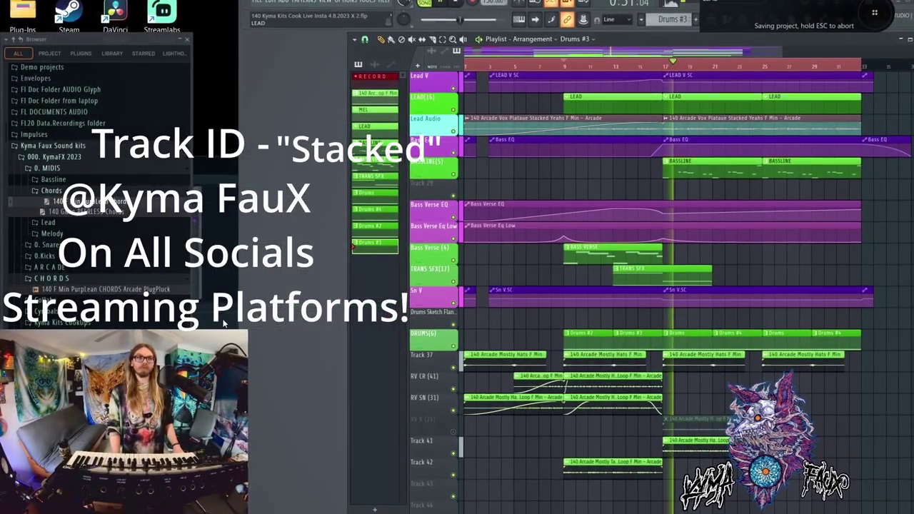
{"action": "key", "text": "alt+Tab"}
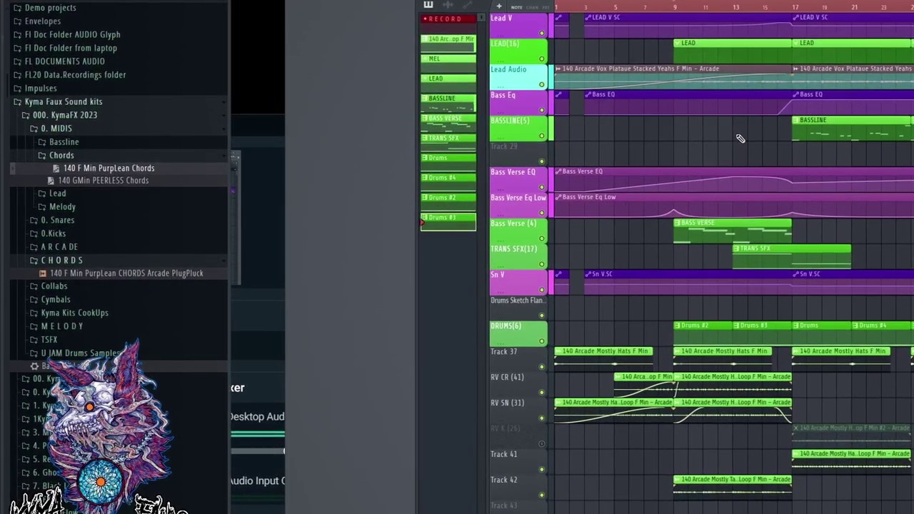
{"action": "key", "text": "space"}
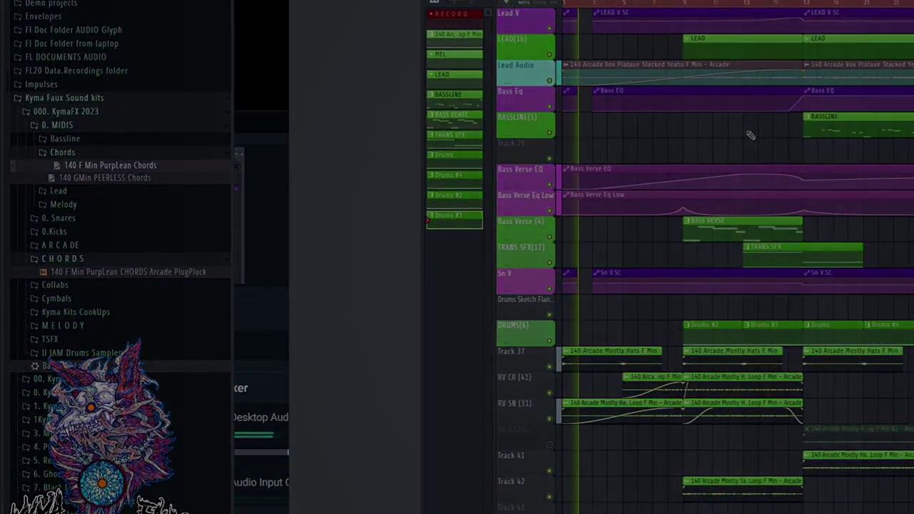